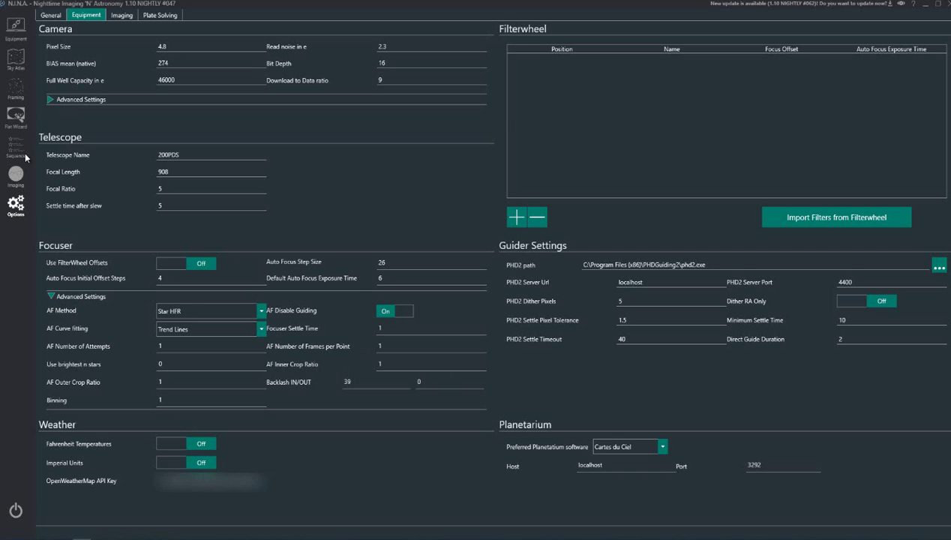
- Show the General options with the Default Copy profile, language, colour schemes and astrometry settings
{"action": "left_click", "coordinate": [51, 15]}
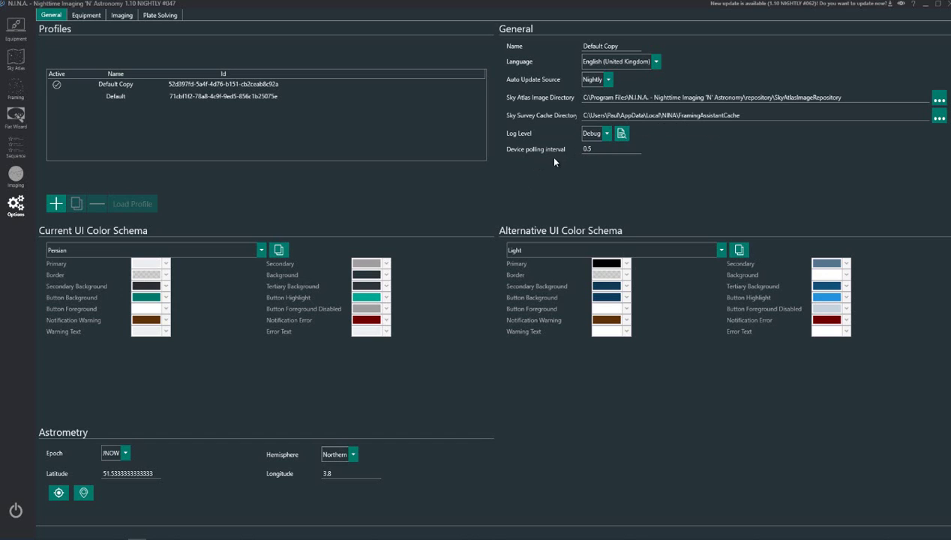
- Show the Equipment options, keeping Cartes du Ciel as the planetarium software
{"action": "left_click", "coordinate": [86, 15]}
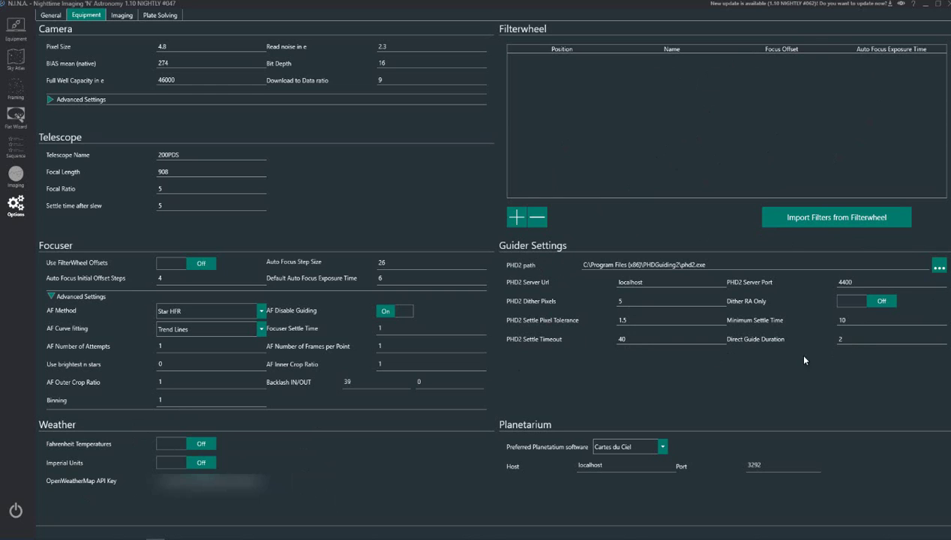
{"action": "left_click", "coordinate": [663, 447]}
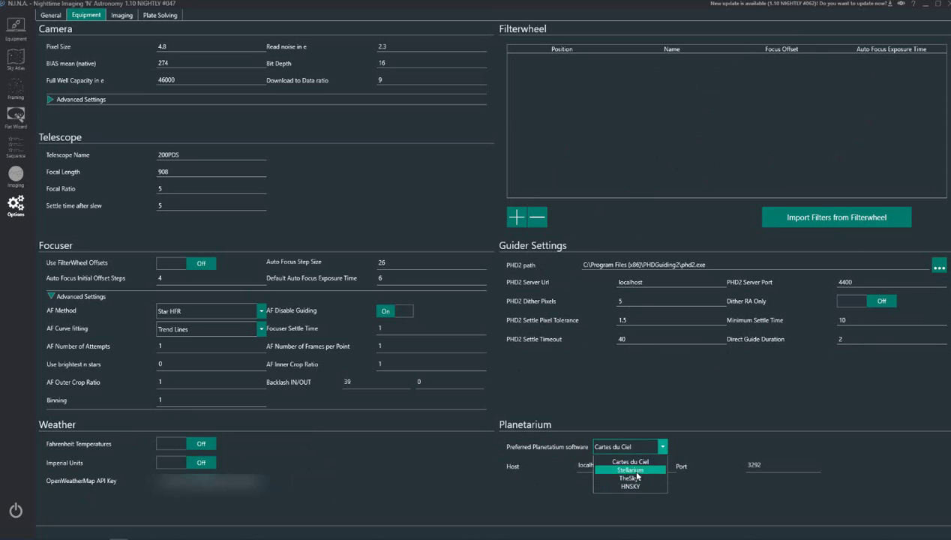
{"action": "left_click", "coordinate": [630, 462]}
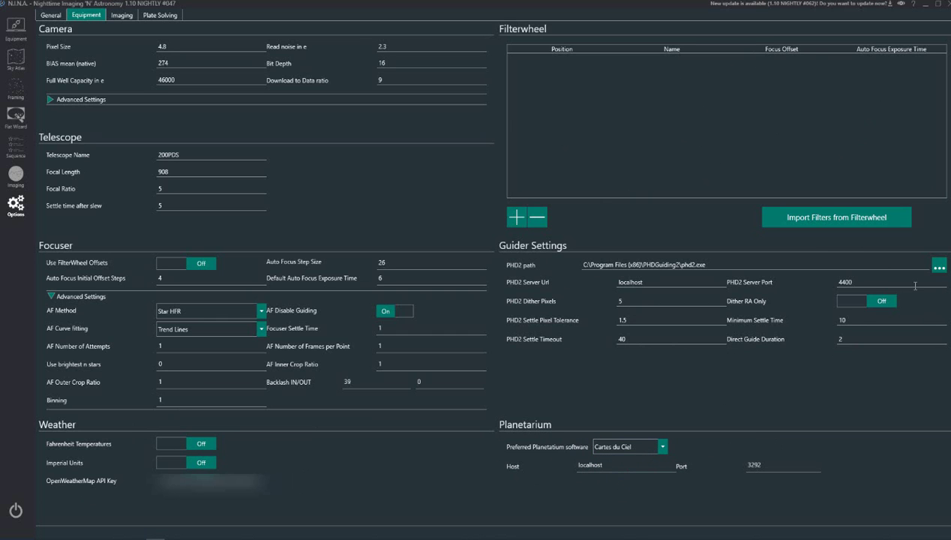
- Keep the Imaging save format as FITS after trying TIFF, and end the image file path with a backslash
{"action": "left_click", "coordinate": [122, 16]}
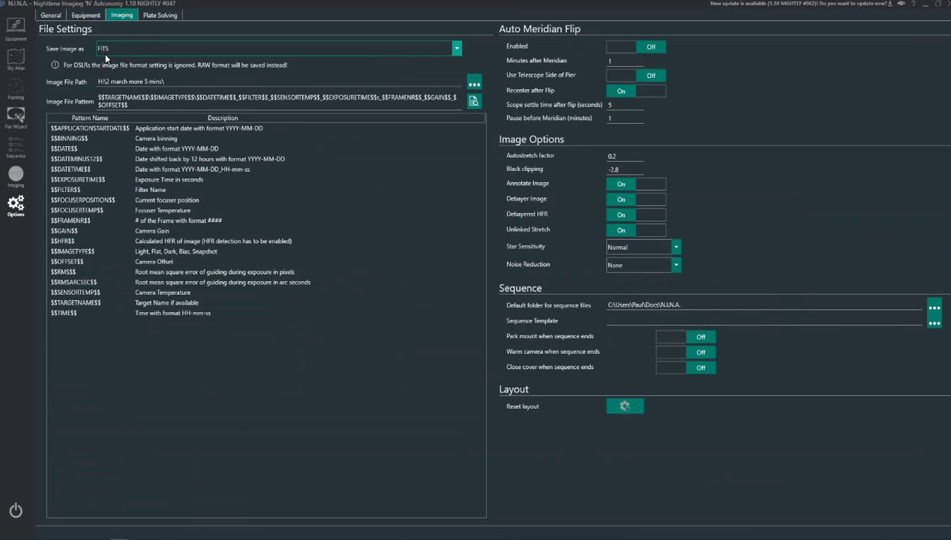
{"action": "left_click", "coordinate": [454, 48]}
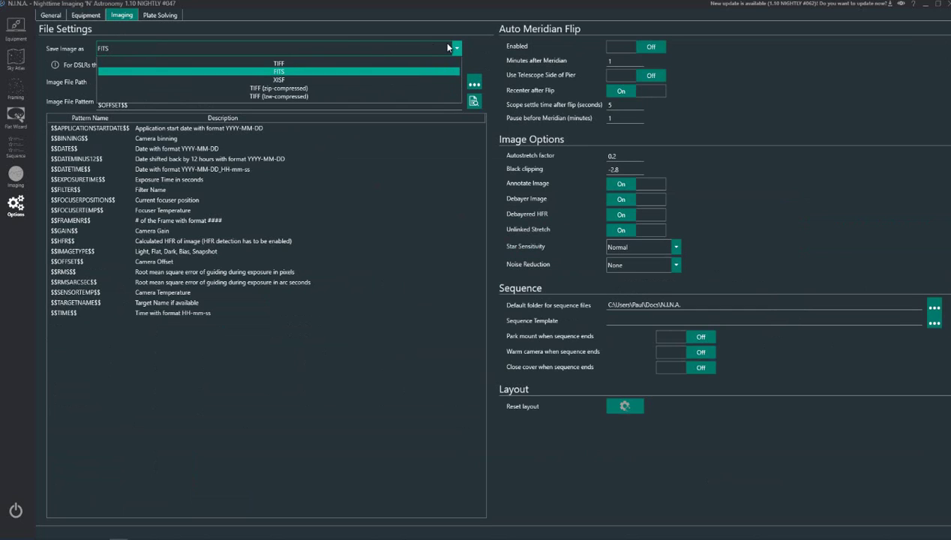
{"action": "left_click", "coordinate": [443, 43]}
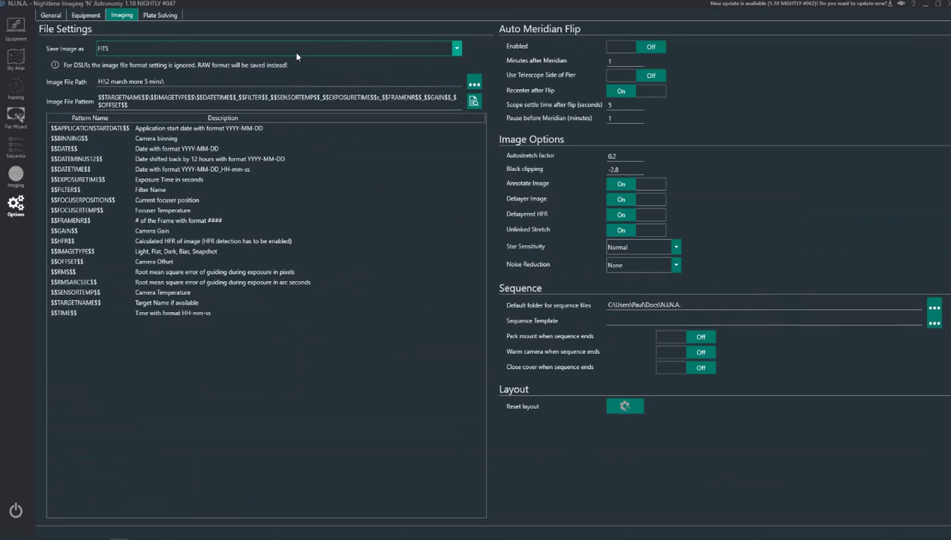
{"action": "left_click", "coordinate": [441, 45]}
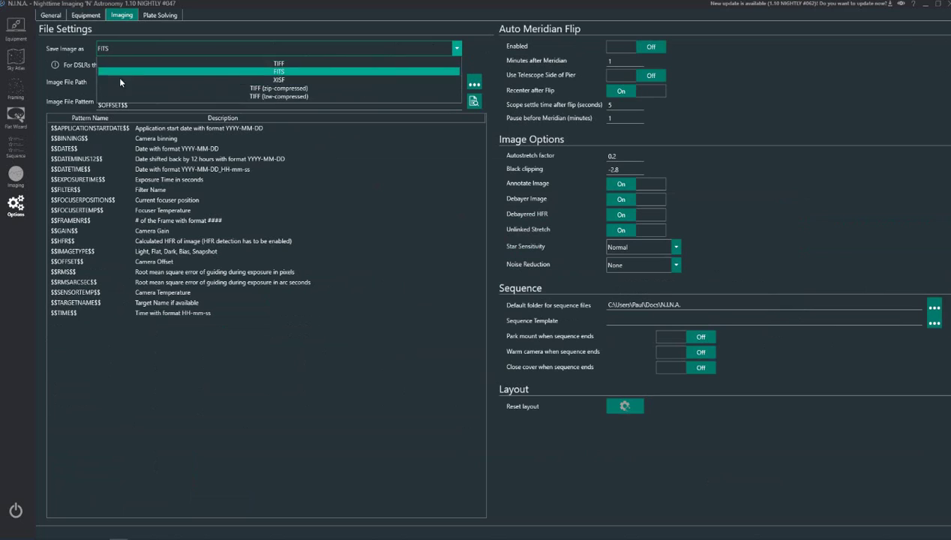
{"action": "left_click", "coordinate": [283, 64]}
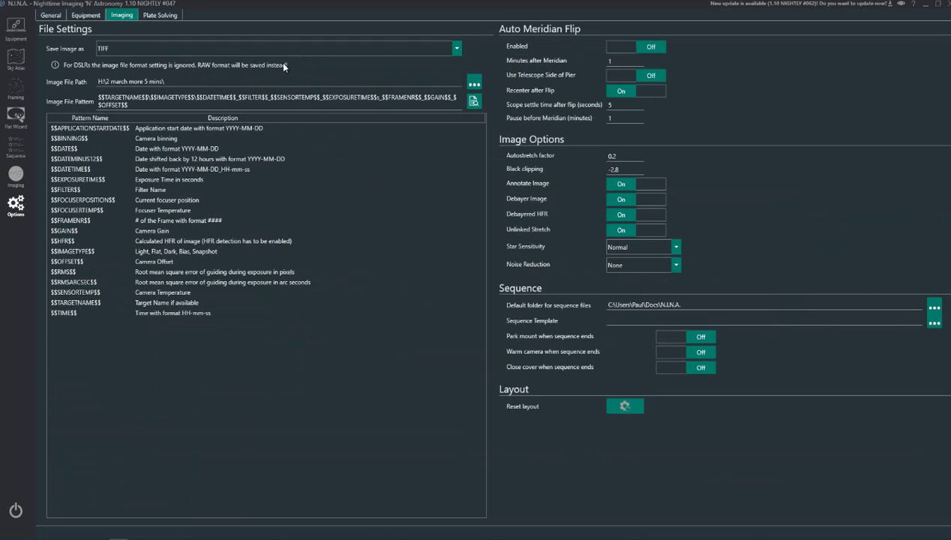
{"action": "left_click", "coordinate": [443, 45]}
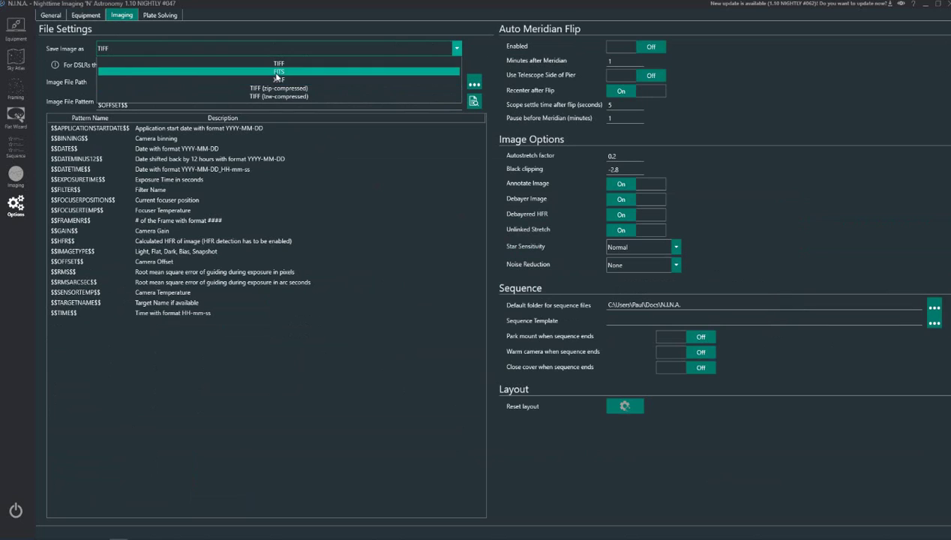
{"action": "left_click", "coordinate": [225, 75]}
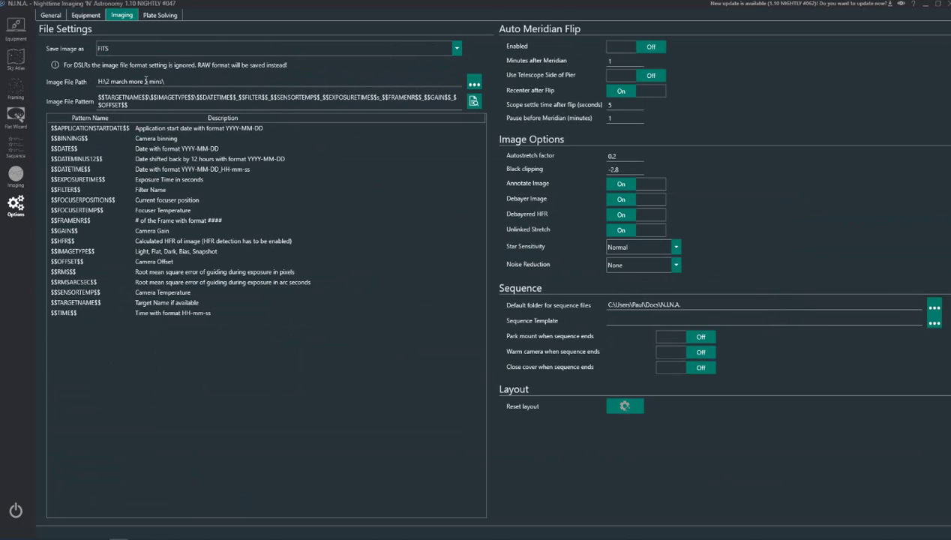
{"action": "left_click", "coordinate": [160, 81]}
{"action": "type", "text": "\\"}
{"action": "left_click", "coordinate": [16, 174]}
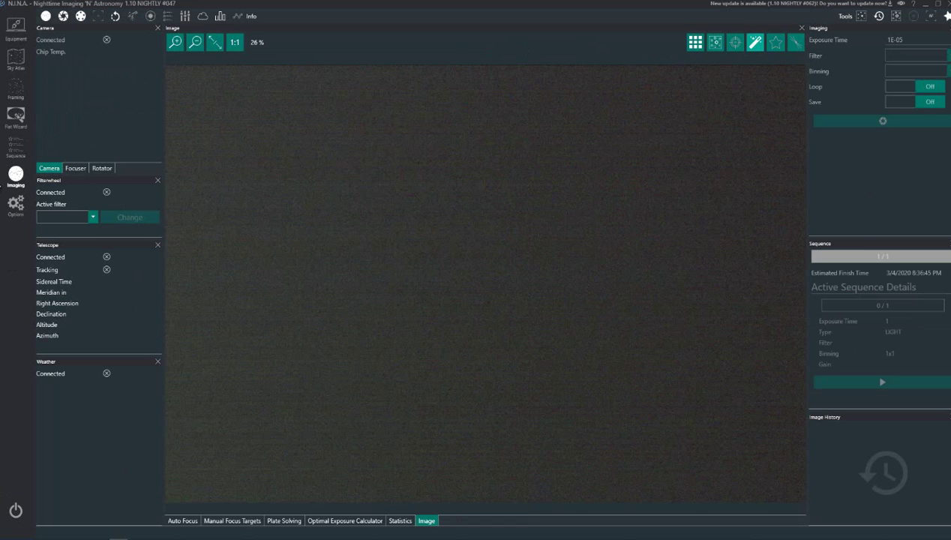
{"action": "left_click", "coordinate": [15, 204]}
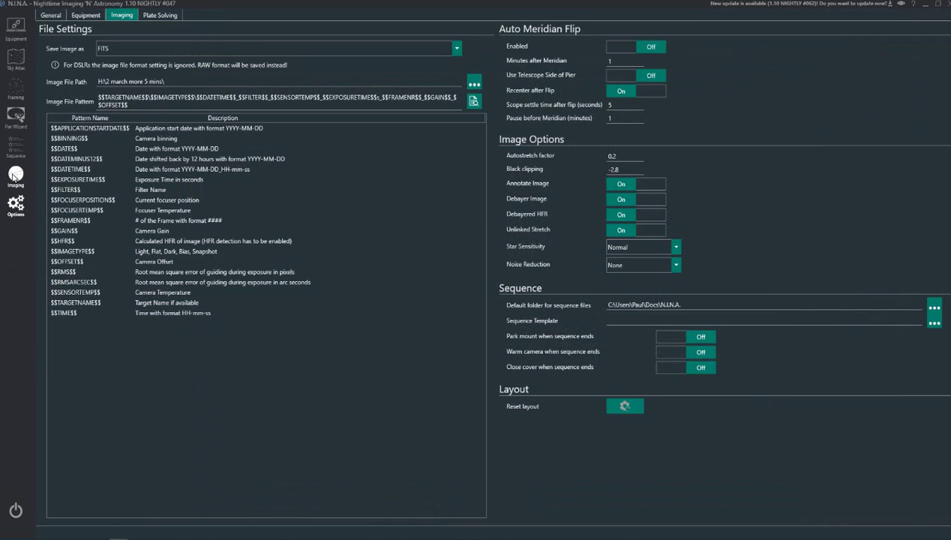
{"action": "left_click", "coordinate": [15, 176]}
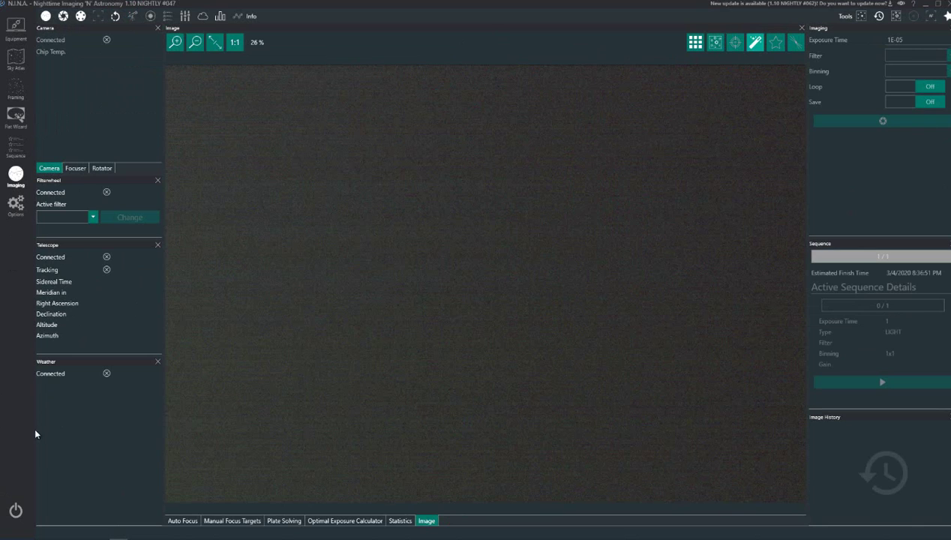
{"action": "left_click", "coordinate": [15, 205]}
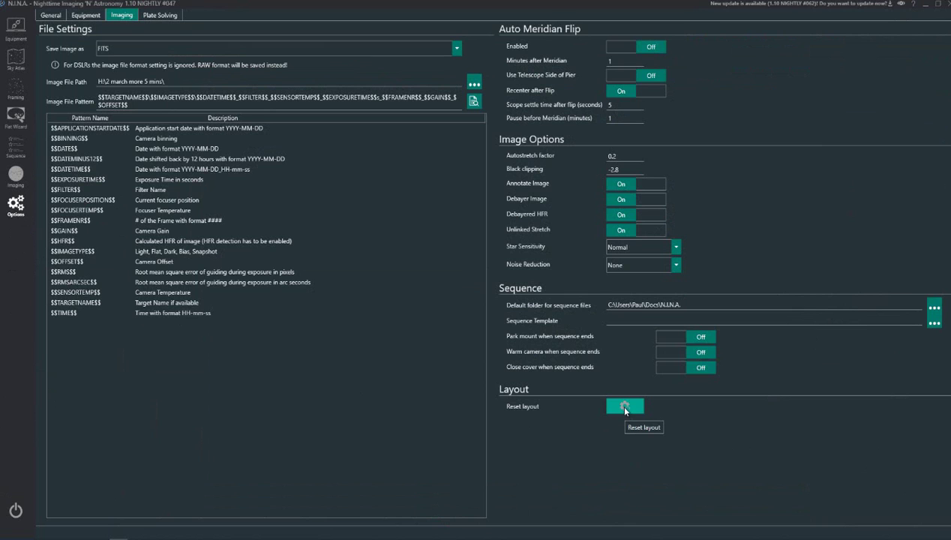
{"action": "left_click", "coordinate": [15, 175]}
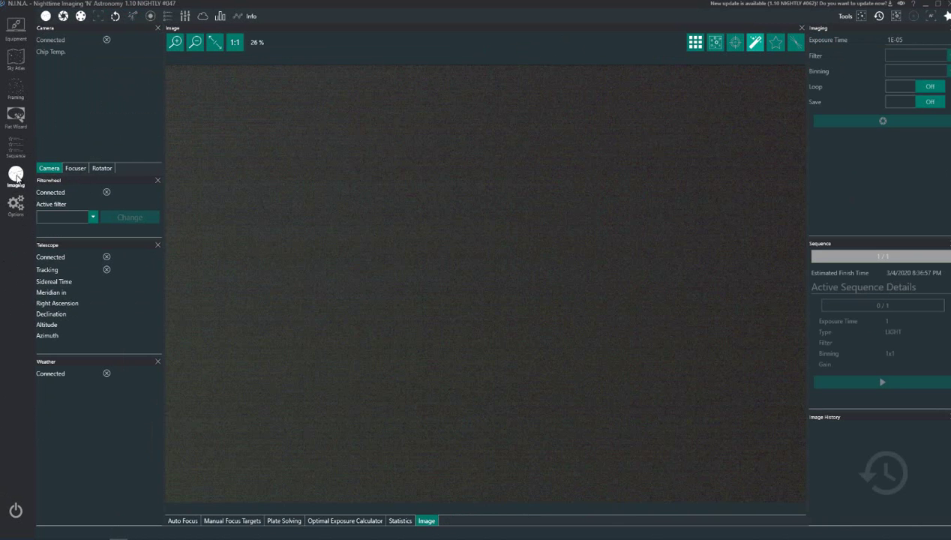
{"action": "left_click", "coordinate": [16, 205]}
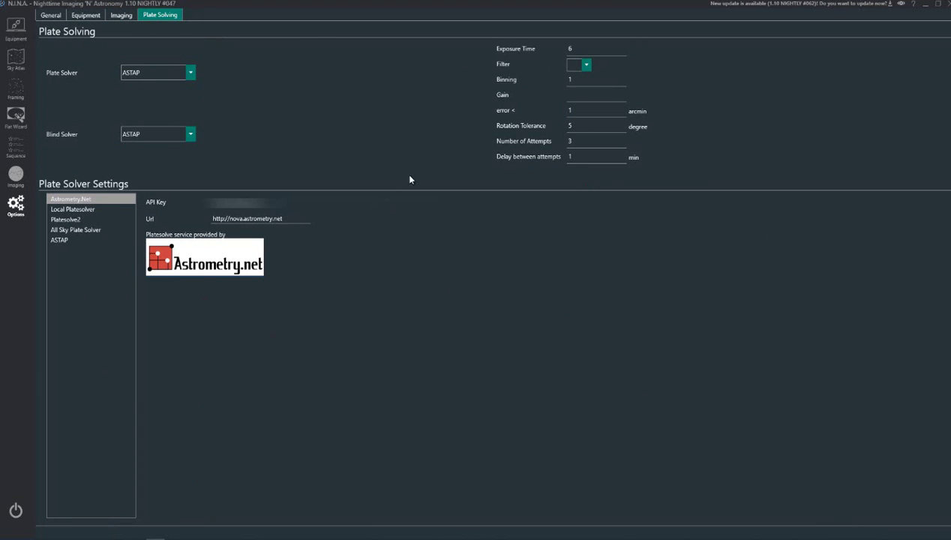
- Keep ASTAP selected as the plate solver in the Plate Solving options
{"action": "left_click", "coordinate": [192, 73]}
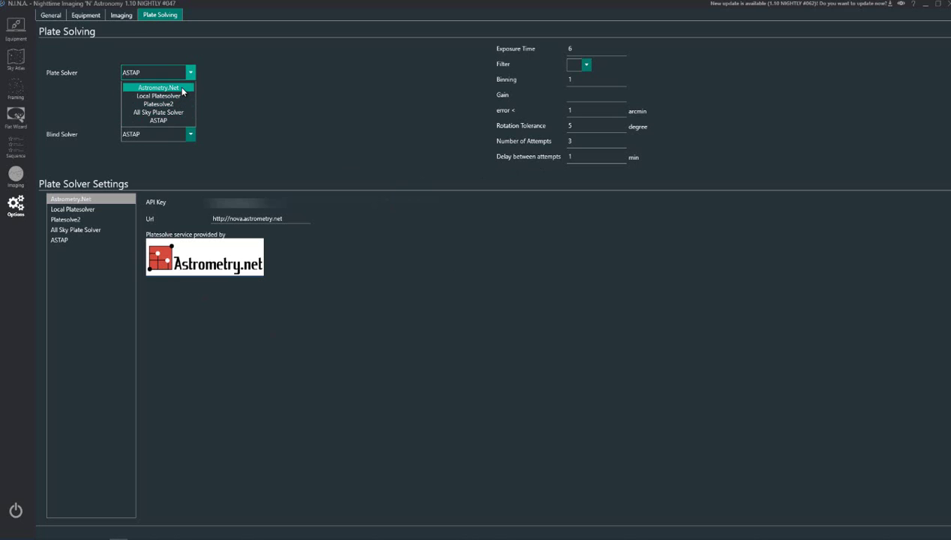
{"action": "left_click", "coordinate": [176, 120]}
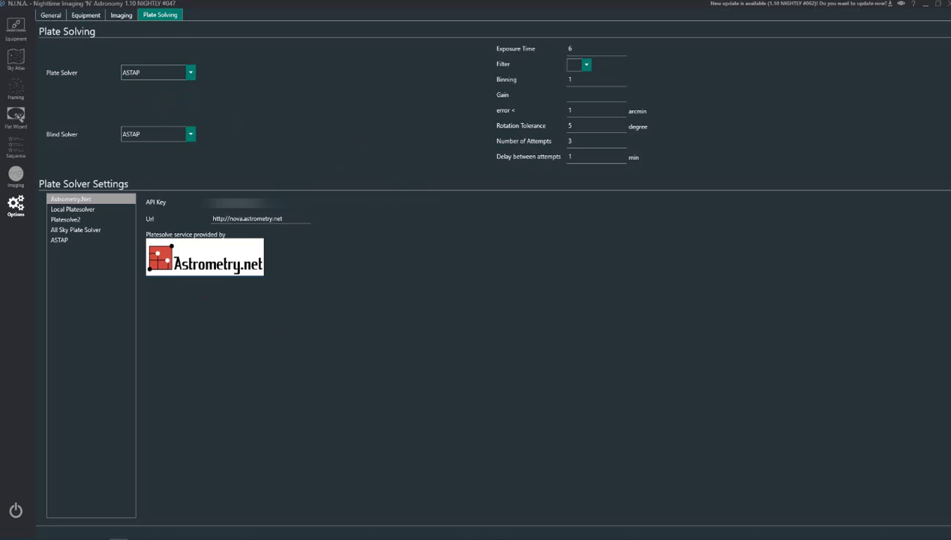
- Connect the QHY168C camera with target temperature -15.0, min. duration 15.0 and gain 10
{"action": "left_click", "coordinate": [16, 30]}
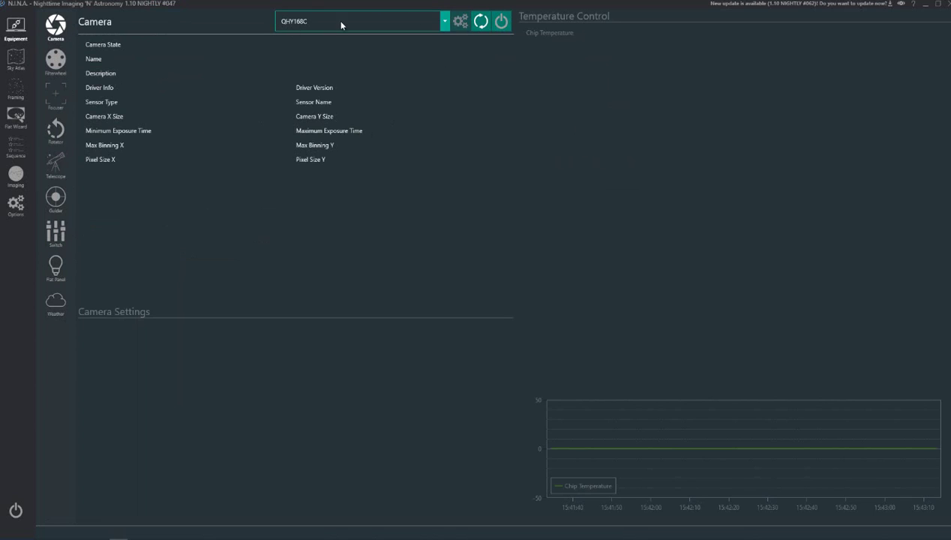
{"action": "left_click", "coordinate": [501, 21]}
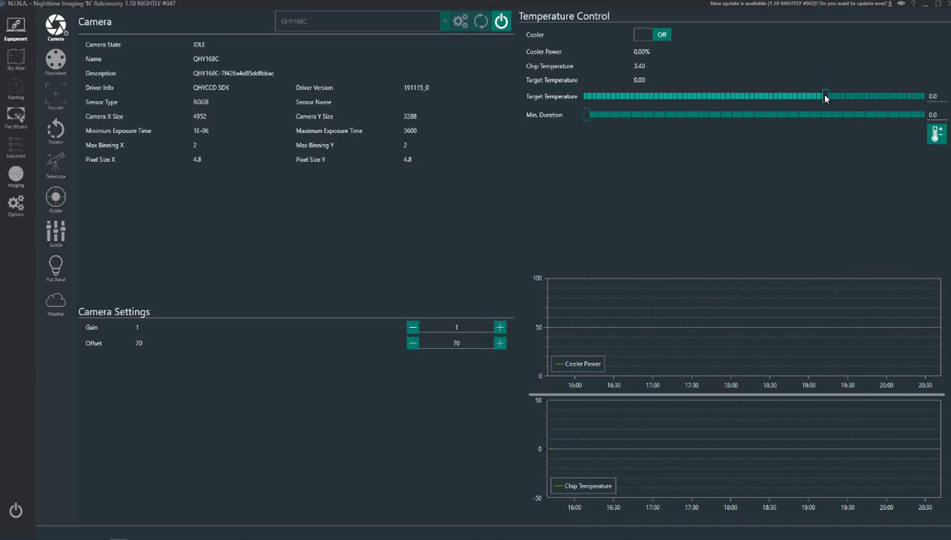
{"action": "left_click_drag", "start_coordinate": [824, 96], "coordinate": [793, 95]}
{"action": "left_click_drag", "start_coordinate": [586, 114], "coordinate": [711, 126]}
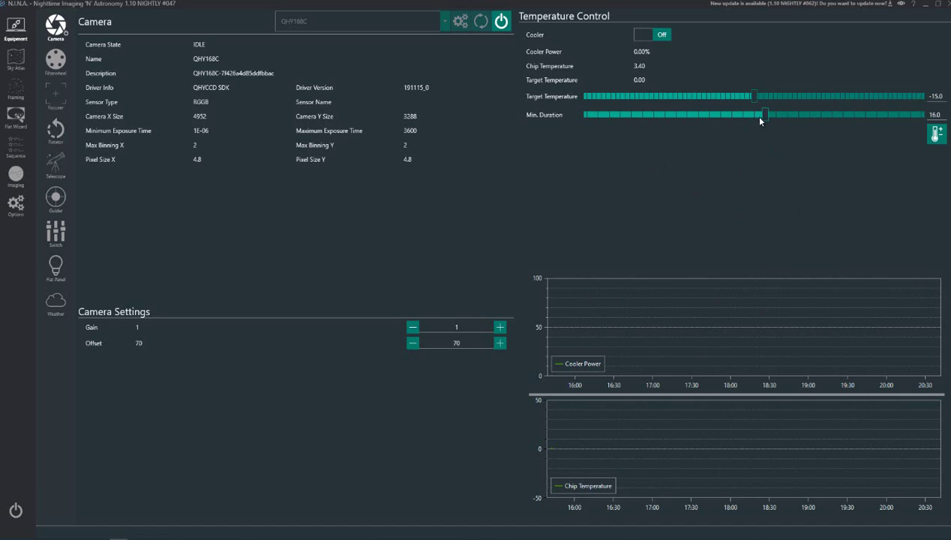
{"action": "left_click_drag", "start_coordinate": [760, 120], "coordinate": [743, 123]}
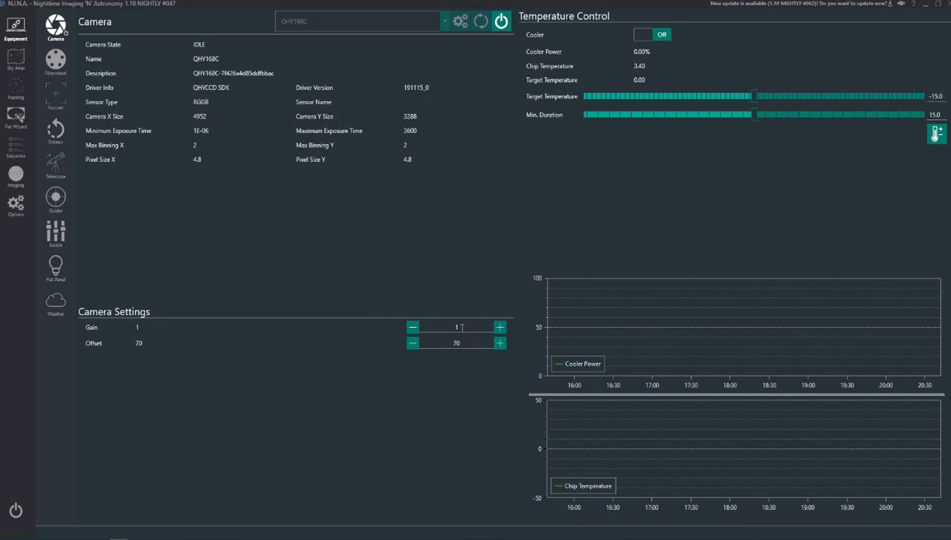
{"action": "type", "text": "0"}
- Connect the HitecDCFocus2 focuser and Manual Rotator, moving the rotator to position 0
{"action": "left_click", "coordinate": [54, 66]}
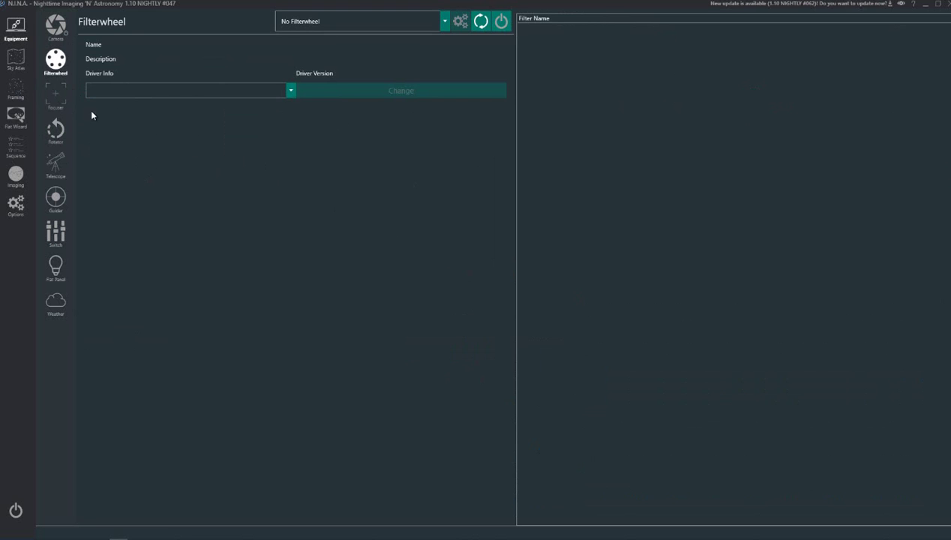
{"action": "left_click", "coordinate": [55, 94]}
{"action": "left_click", "coordinate": [941, 22]}
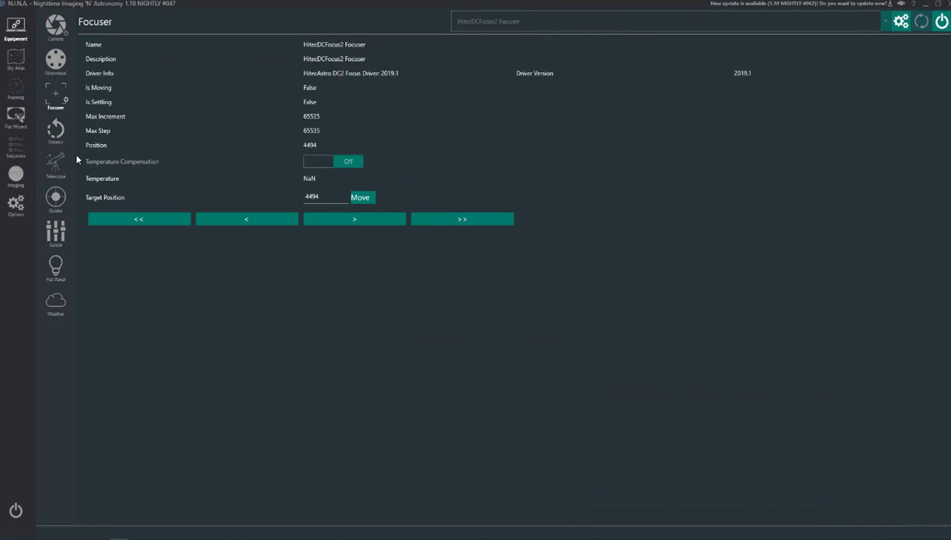
{"action": "left_click", "coordinate": [64, 129]}
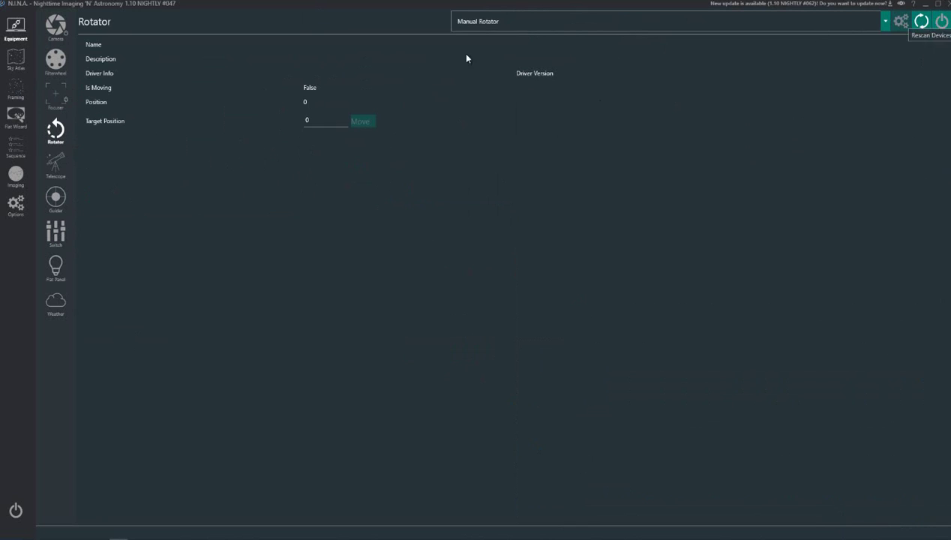
{"action": "left_click", "coordinate": [941, 22]}
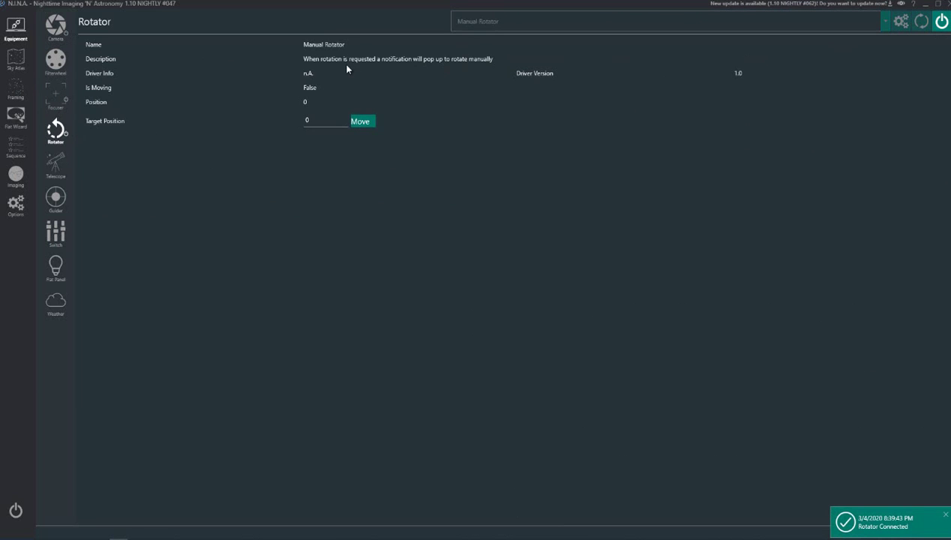
{"action": "left_click", "coordinate": [360, 124]}
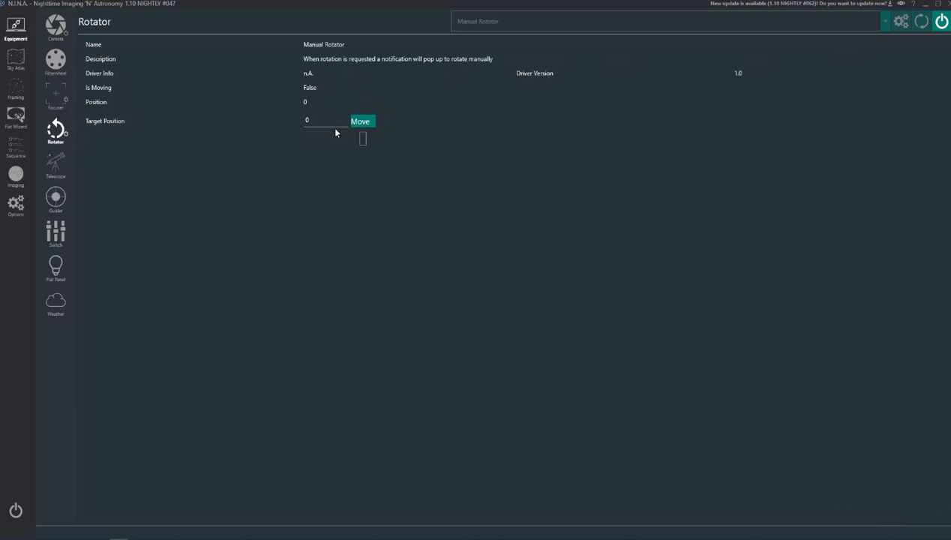
- Connect the EQMOD HEQ5/6 mount, unpark it, track at Sidereal rate and minimize the driver
{"action": "left_click", "coordinate": [55, 163]}
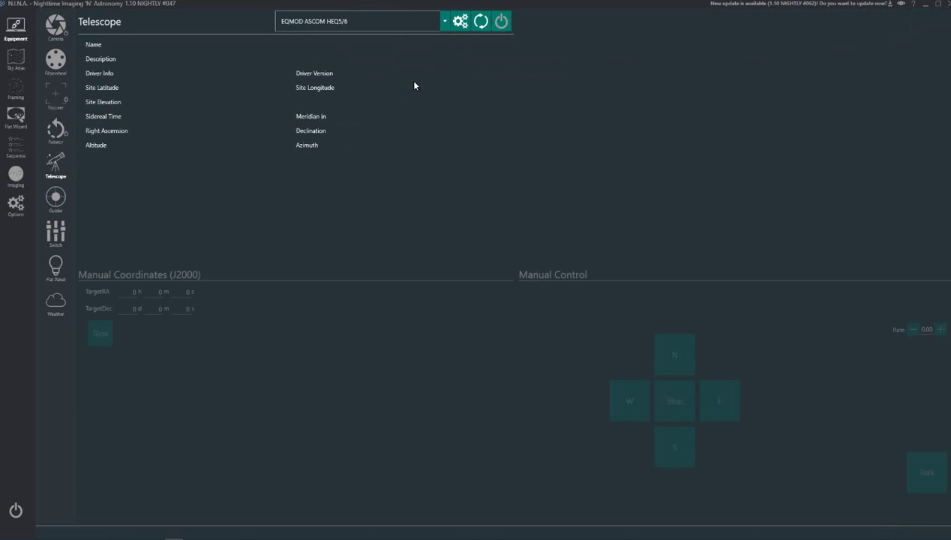
{"action": "left_click", "coordinate": [501, 23]}
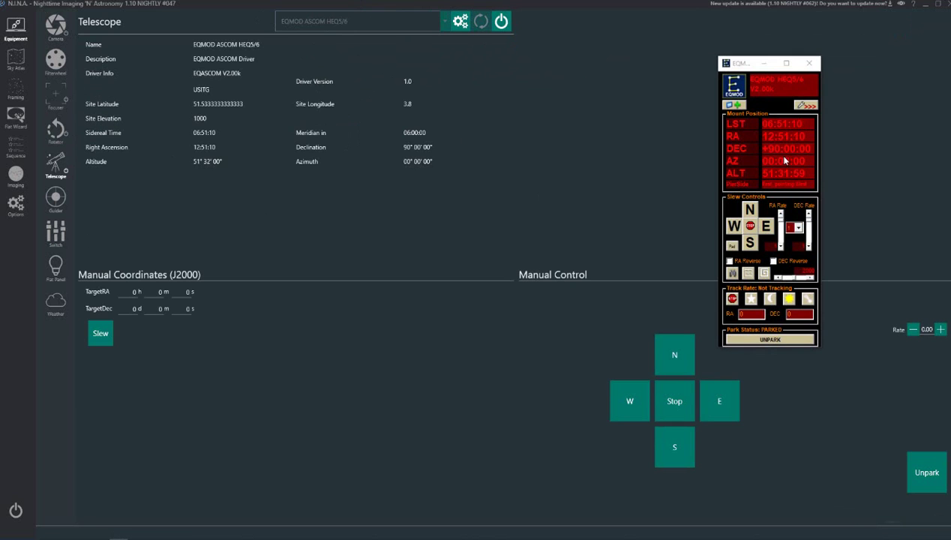
{"action": "left_click_drag", "start_coordinate": [740, 63], "coordinate": [619, 35]}
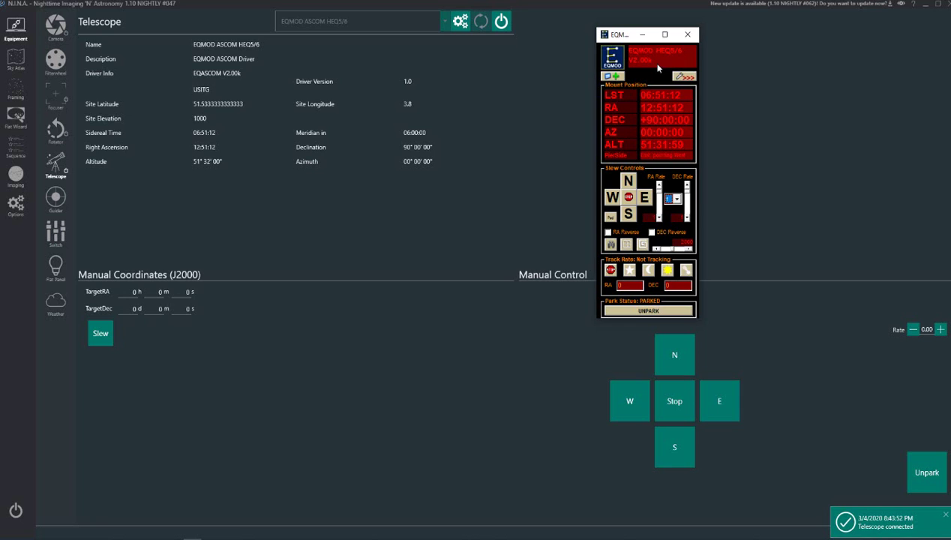
{"action": "left_click", "coordinate": [648, 309]}
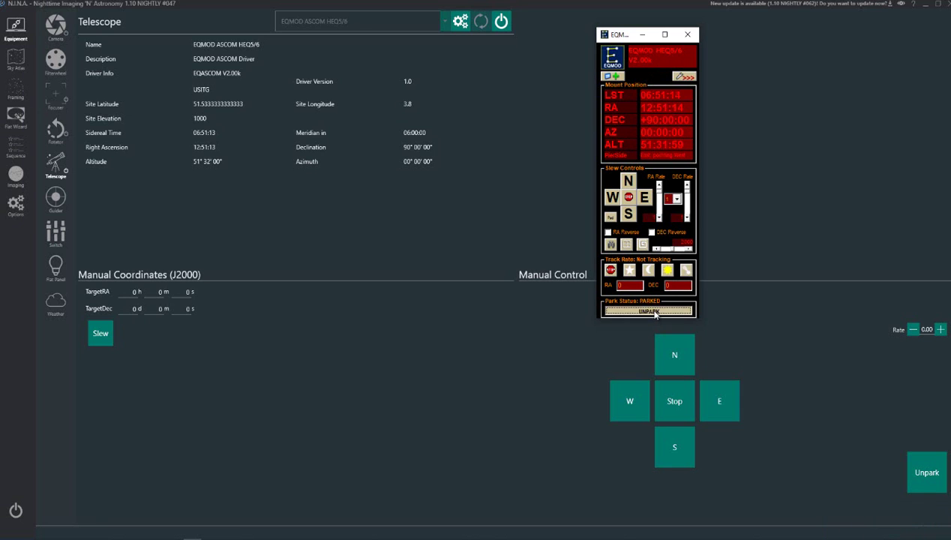
{"action": "left_click", "coordinate": [628, 270]}
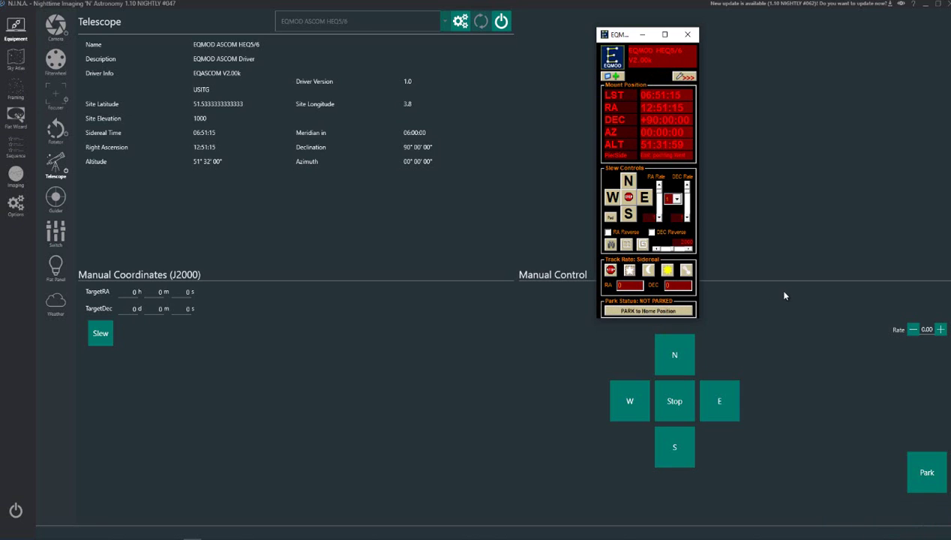
{"action": "left_click", "coordinate": [642, 36]}
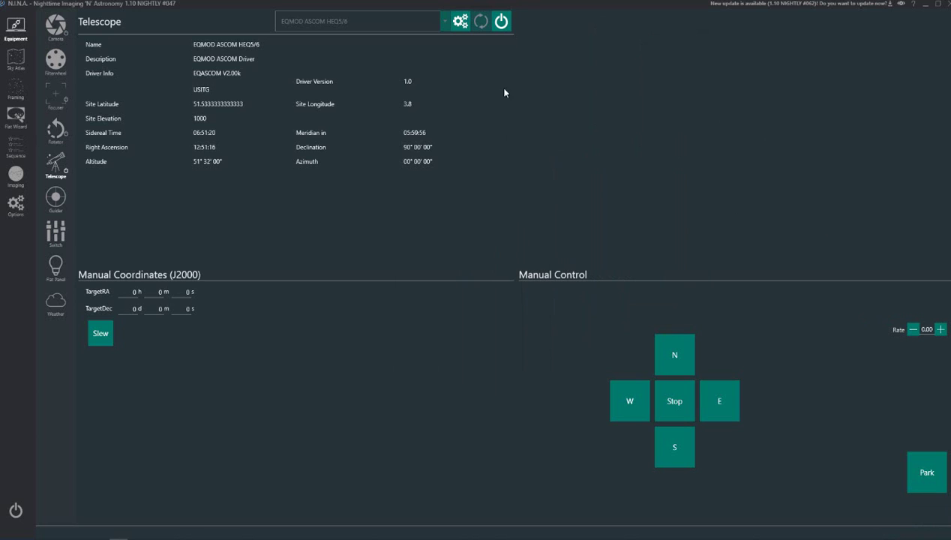
- Connect the PHD2 guider and the weather data source, then show the Sky Atlas
{"action": "left_click", "coordinate": [59, 197]}
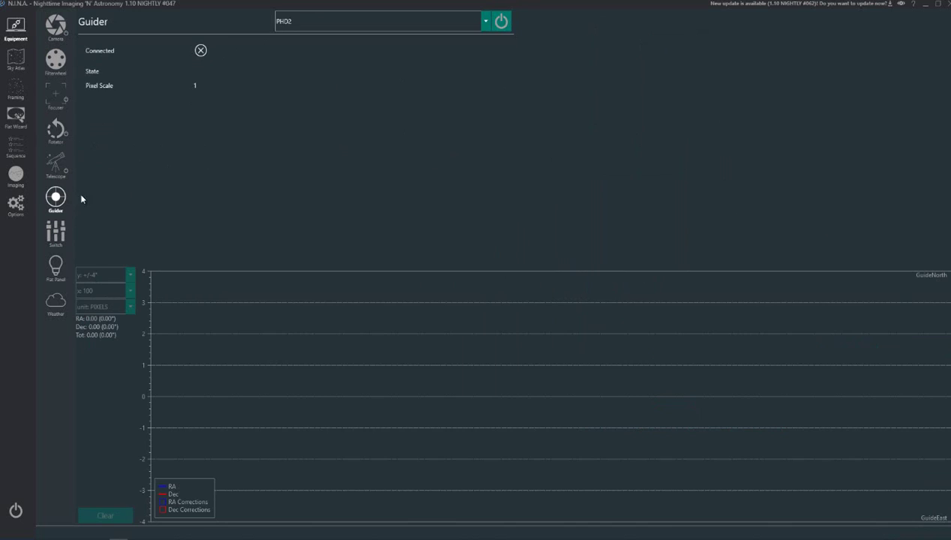
{"action": "left_click", "coordinate": [501, 23]}
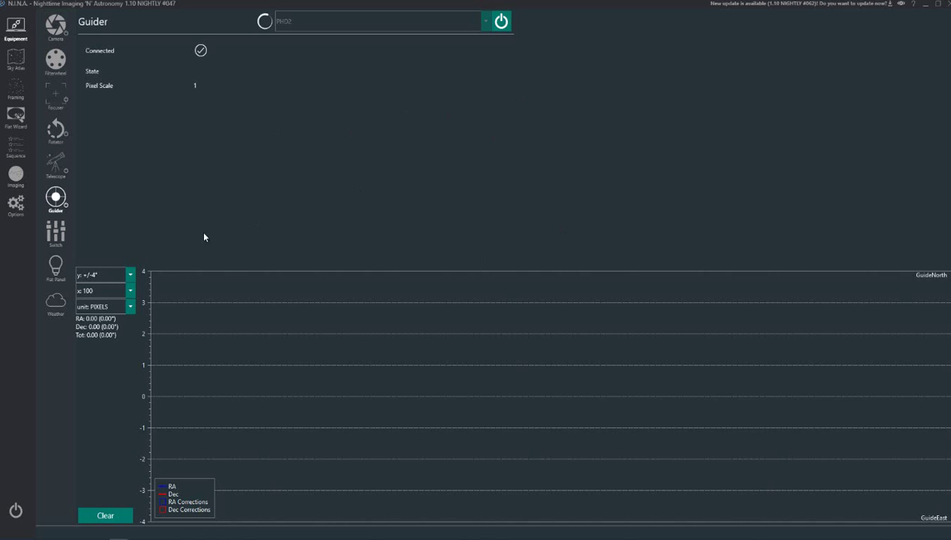
{"action": "left_click", "coordinate": [59, 303]}
{"action": "left_click", "coordinate": [941, 21]}
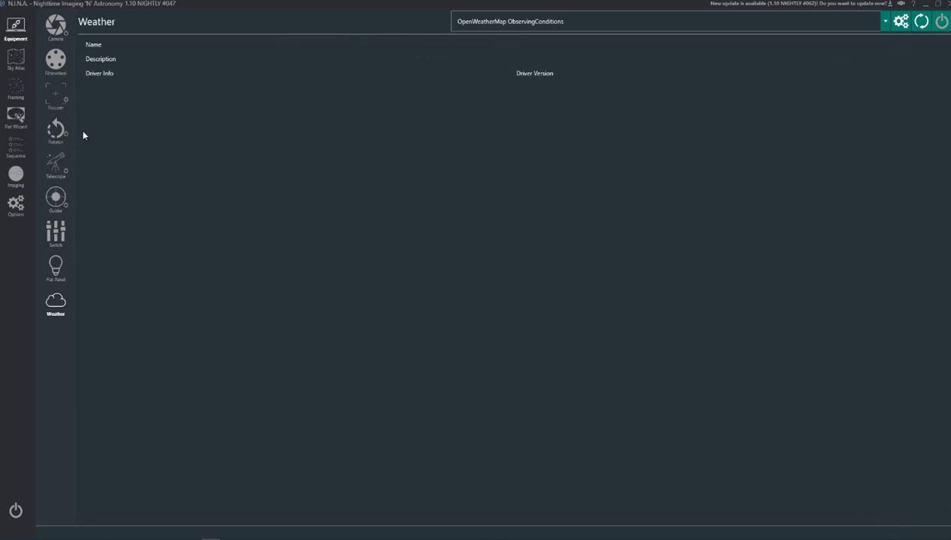
{"action": "left_click", "coordinate": [15, 59]}
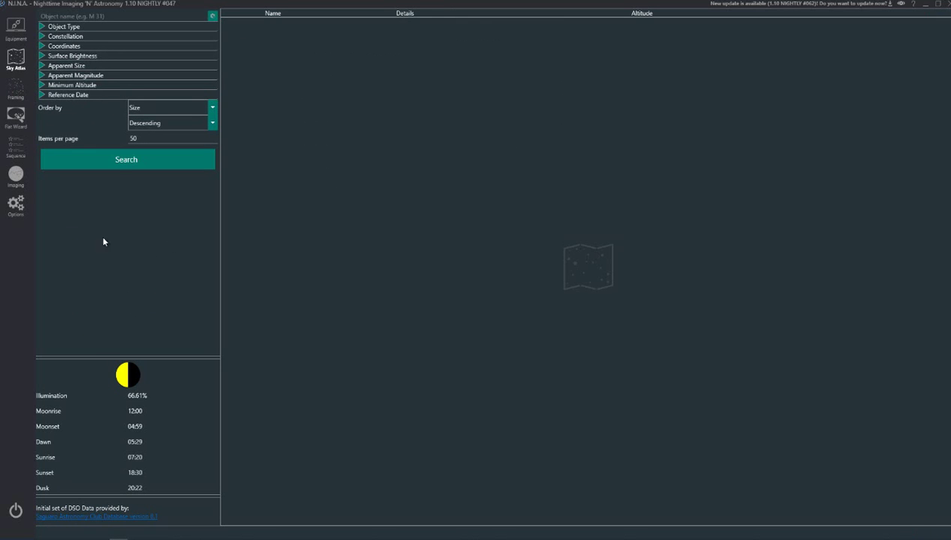
- In Framing, look up the Andromeda Nebula, then replace the object name with m42
{"action": "left_click", "coordinate": [15, 92]}
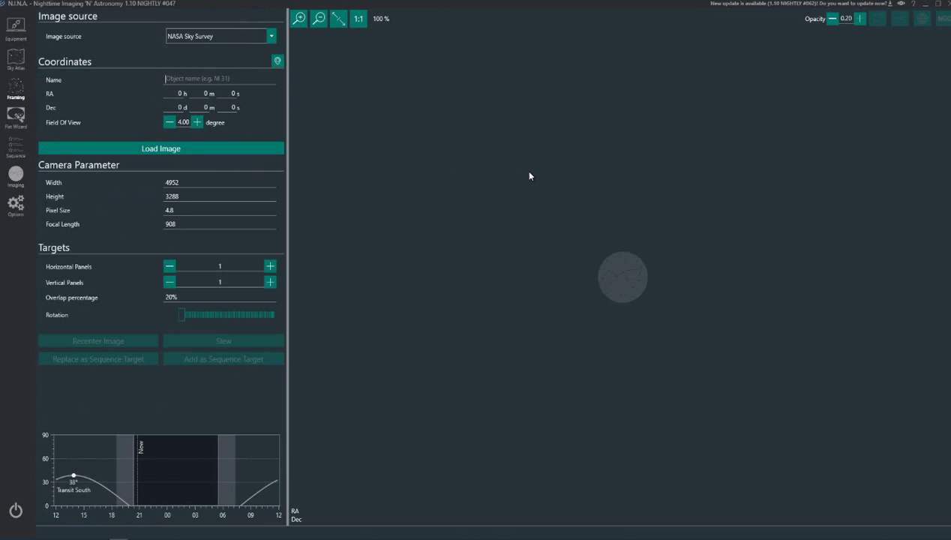
{"action": "type", "text": "m31"}
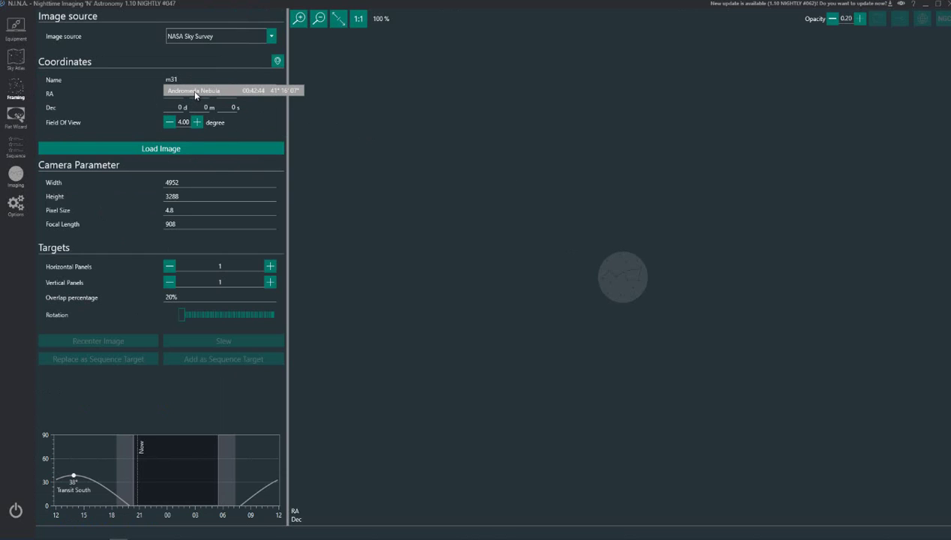
{"action": "left_click", "coordinate": [201, 93]}
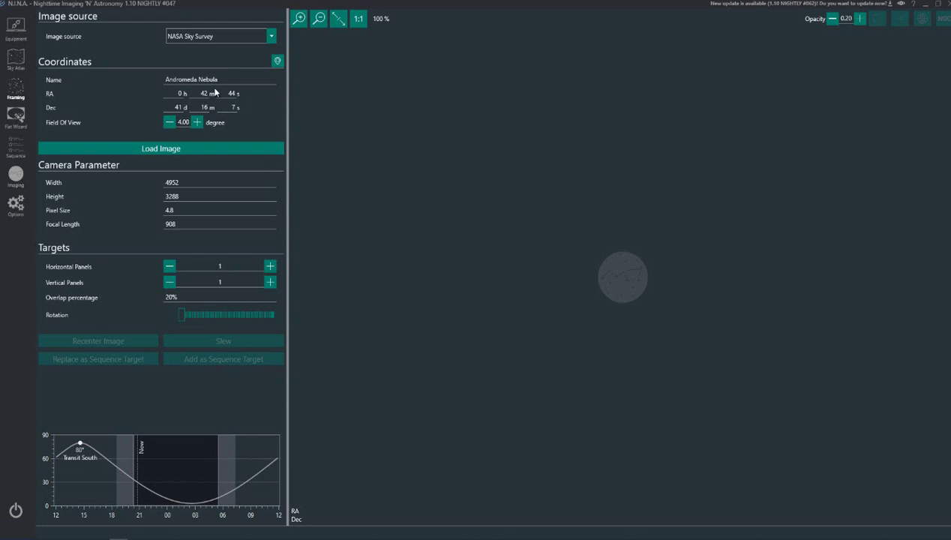
{"action": "left_click_drag", "start_coordinate": [223, 79], "coordinate": [167, 84]}
{"action": "type", "text": "m42"}
- Pick the Great Orion Nebula as framing target, keeping the field of view at 4.00 degrees
{"action": "left_click", "coordinate": [198, 92]}
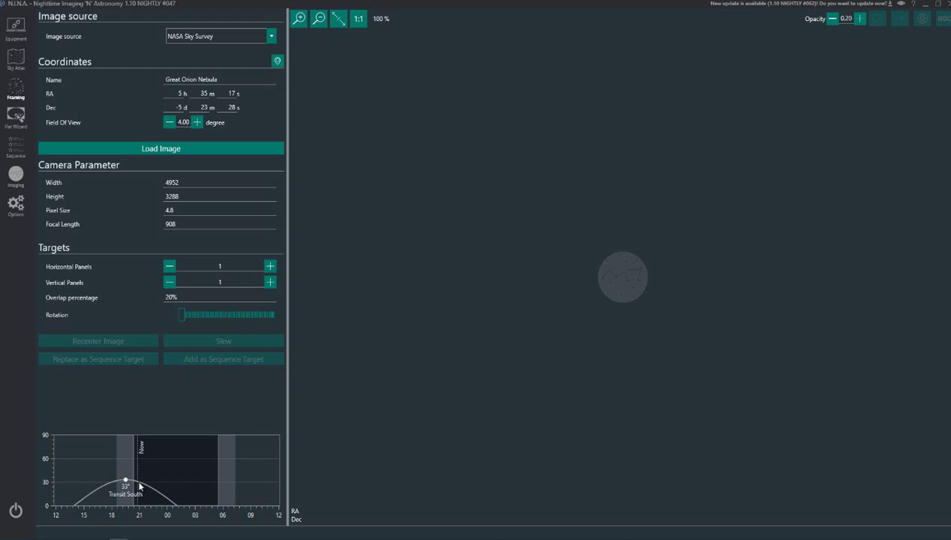
{"action": "left_click", "coordinate": [168, 123]}
{"action": "left_click", "coordinate": [170, 124]}
{"action": "left_click", "coordinate": [196, 123]}
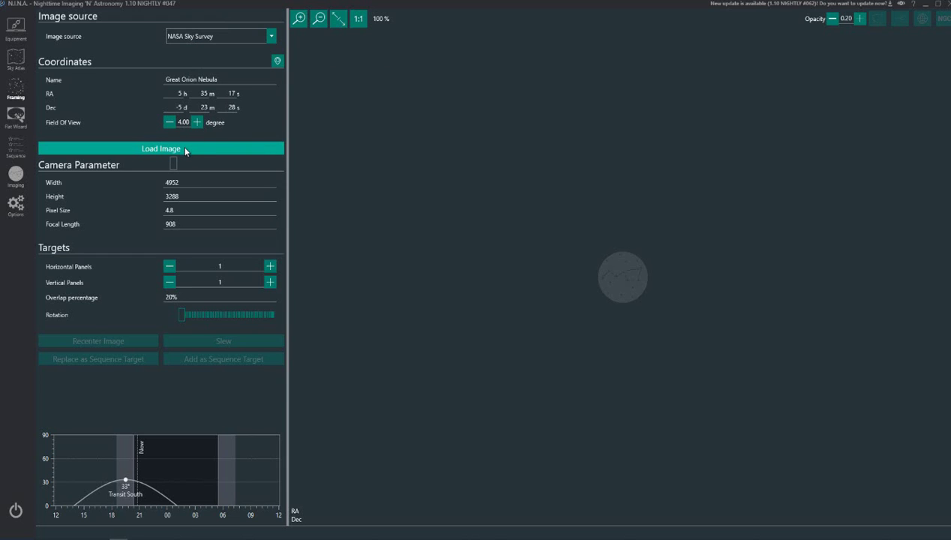
- Load the NASA Sky Survey image of the Orion Nebula and shift the camera frame over its bright core
{"action": "left_click", "coordinate": [185, 149]}
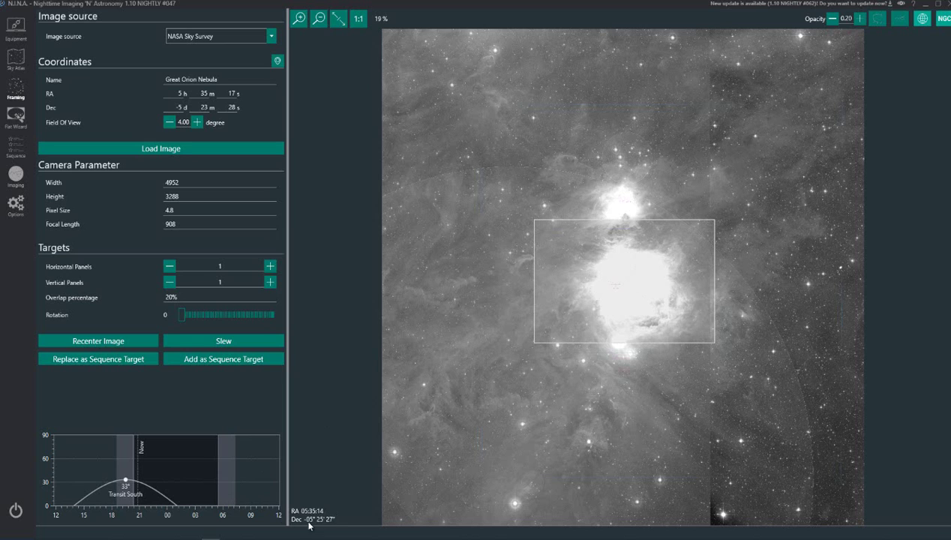
{"action": "left_click_drag", "start_coordinate": [618, 285], "coordinate": [638, 348]}
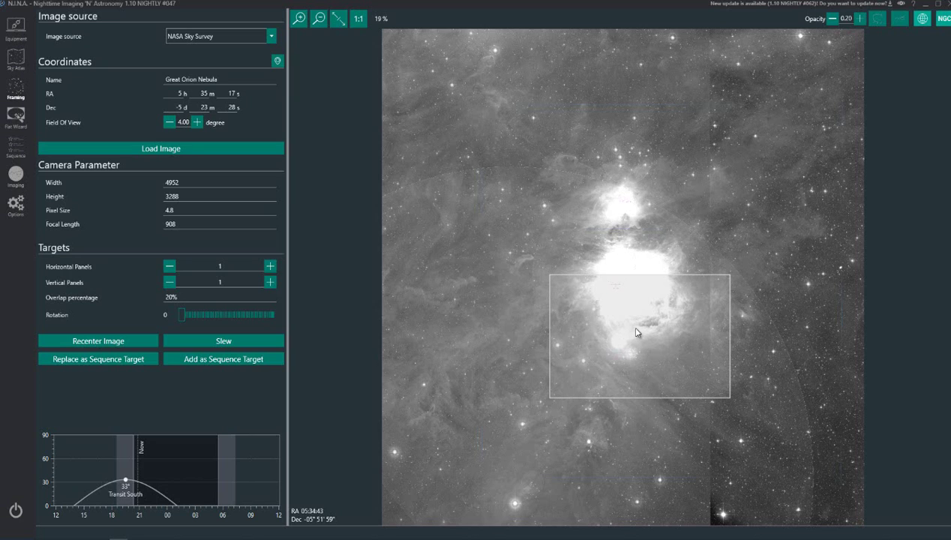
{"action": "left_click_drag", "start_coordinate": [636, 331], "coordinate": [627, 335]}
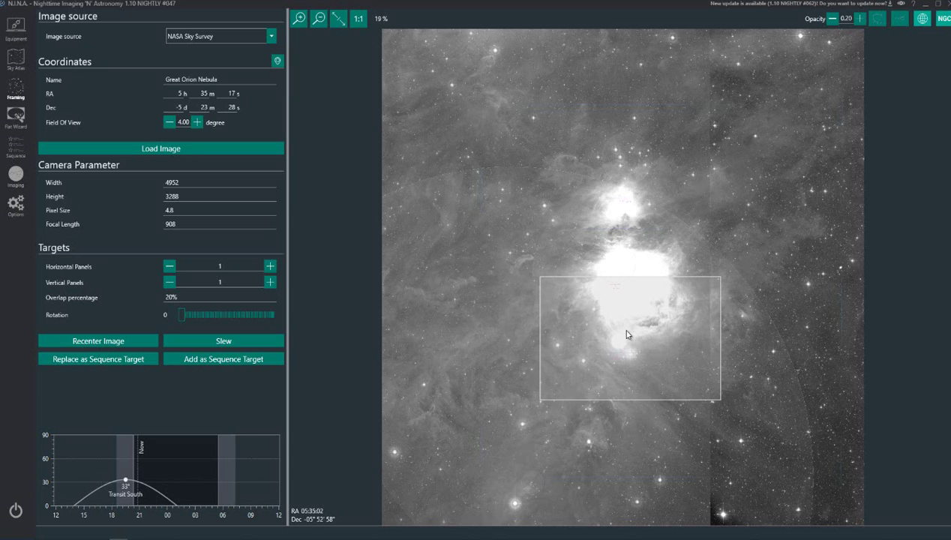
- Build a 2×2 four-panel mosaic with 20% overlap and centre it over the nebula's core
{"action": "left_click", "coordinate": [270, 267]}
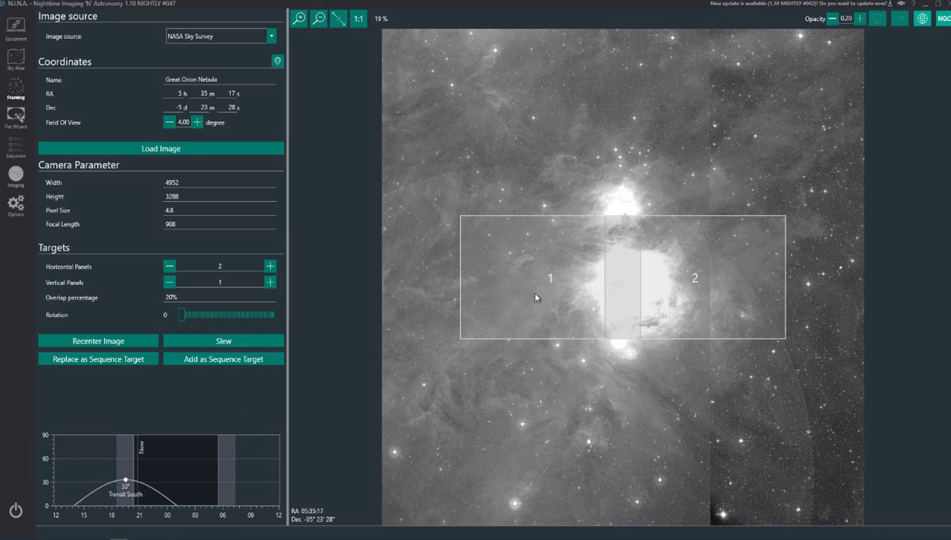
{"action": "left_click_drag", "start_coordinate": [607, 265], "coordinate": [584, 320]}
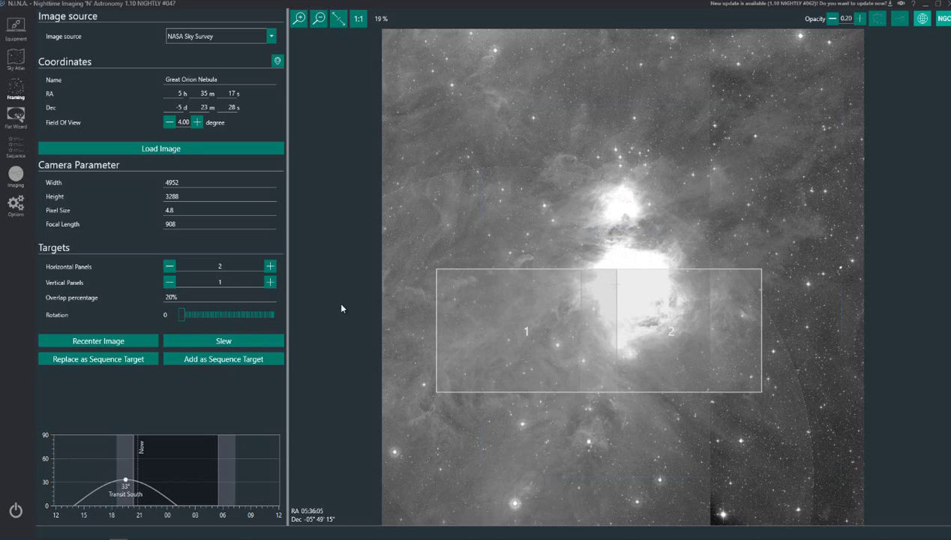
{"action": "left_click", "coordinate": [270, 284]}
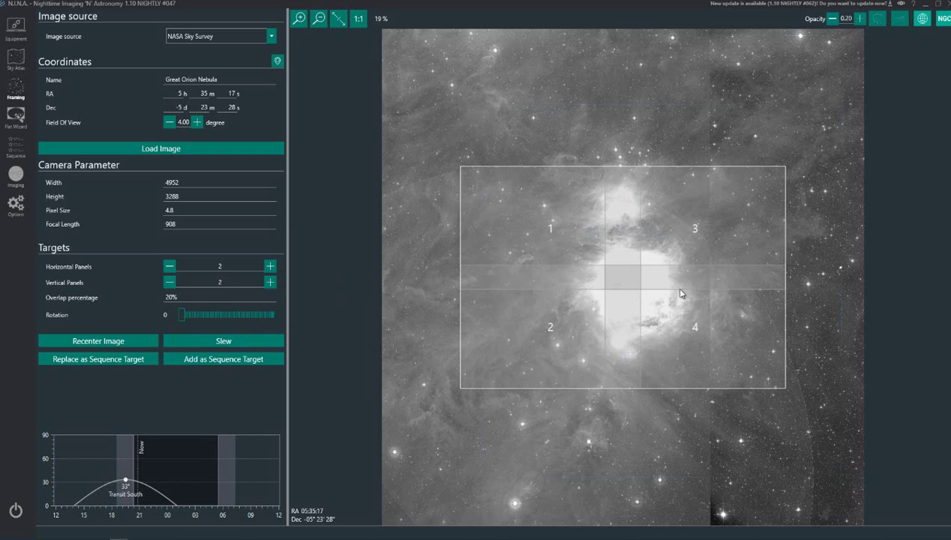
{"action": "left_click_drag", "start_coordinate": [674, 289], "coordinate": [663, 289]}
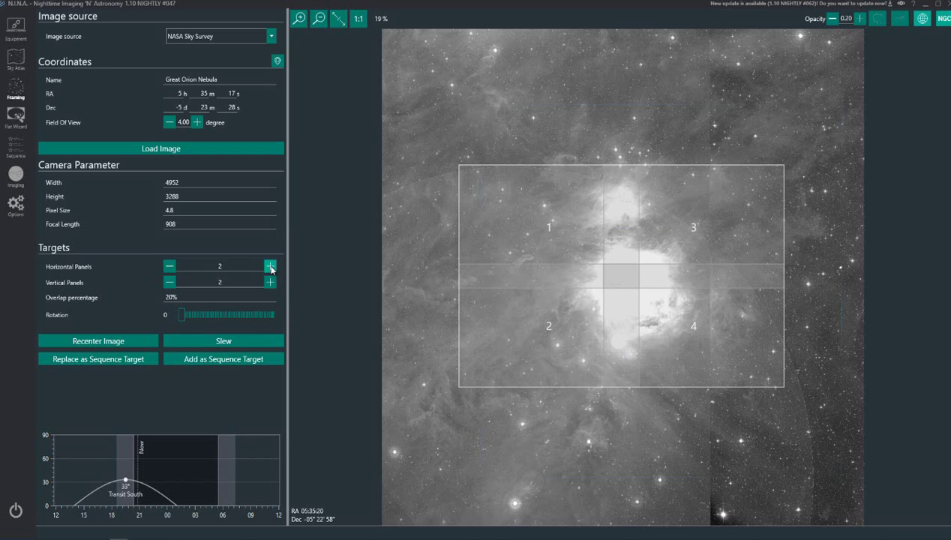
{"action": "left_click_drag", "start_coordinate": [662, 270], "coordinate": [659, 273]}
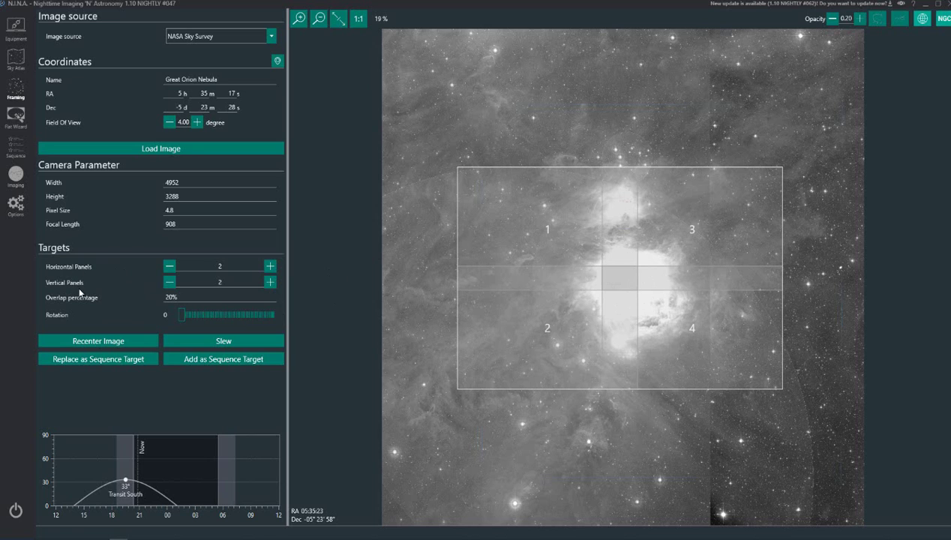
- Reduce to a 1×1 panel rotated 90°, placing the portrait frame across both nebula parts
{"action": "left_click", "coordinate": [170, 266]}
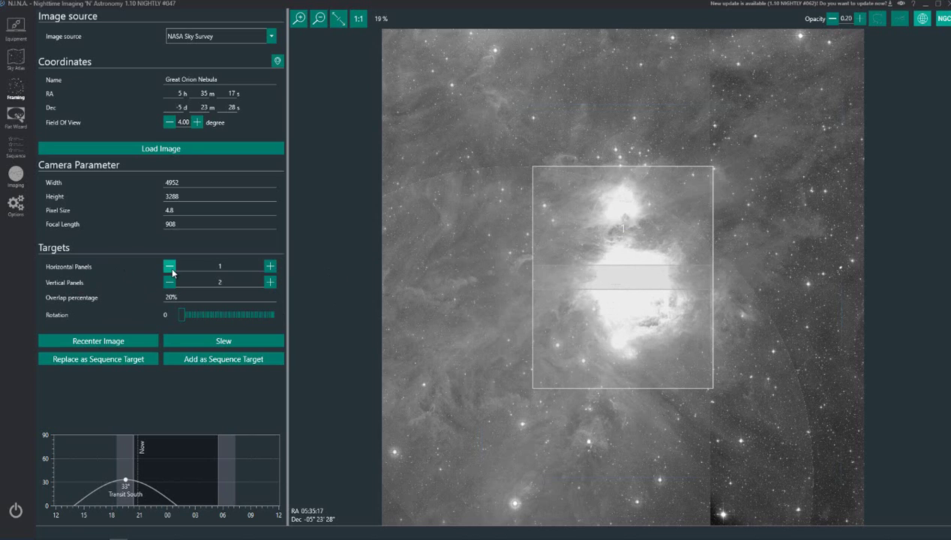
{"action": "left_click", "coordinate": [170, 284]}
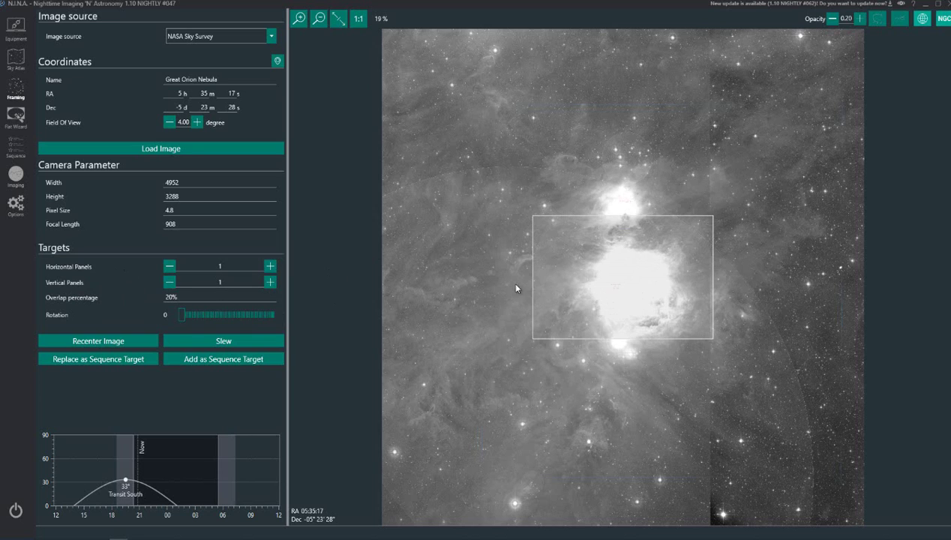
{"action": "left_click_drag", "start_coordinate": [622, 271], "coordinate": [625, 274]}
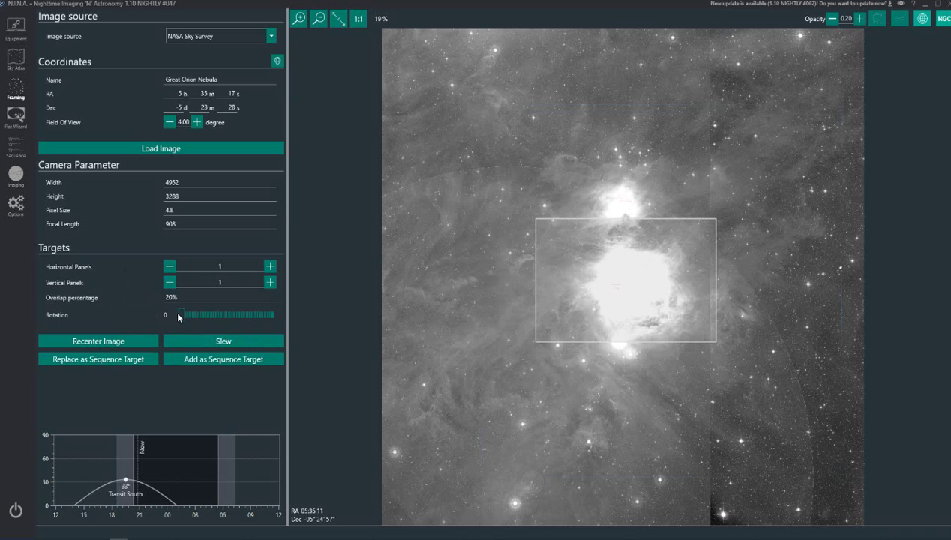
{"action": "left_click_drag", "start_coordinate": [181, 315], "coordinate": [204, 315]}
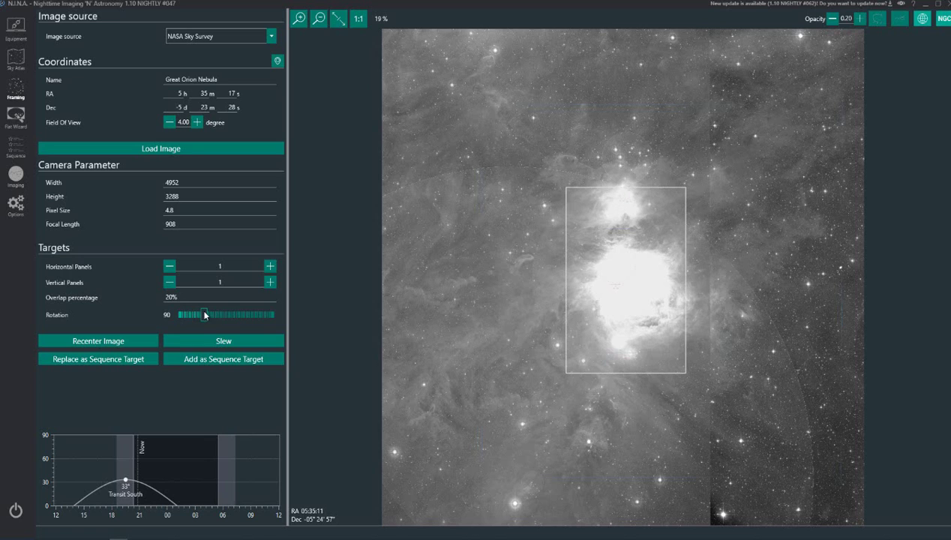
{"action": "mouse_move", "coordinate": [616, 308]}
{"action": "left_mouse_down"}
{"action": "mouse_move", "coordinate": [621, 289]}
{"action": "mouse_move", "coordinate": [628, 294]}
{"action": "left_mouse_up"}
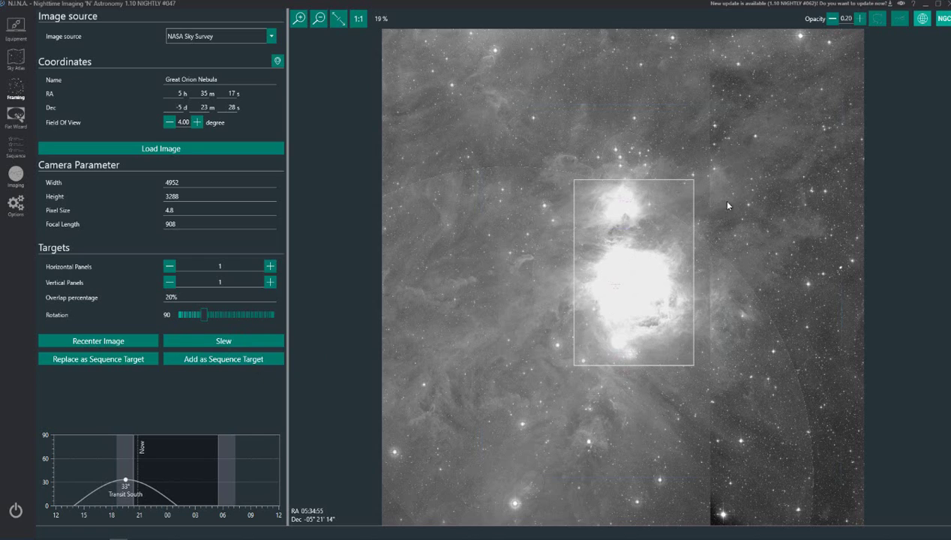
- Add the framed nebula as sequence target Great Orion Nebula(1), then check it against the empty Target
{"action": "left_click", "coordinate": [226, 359]}
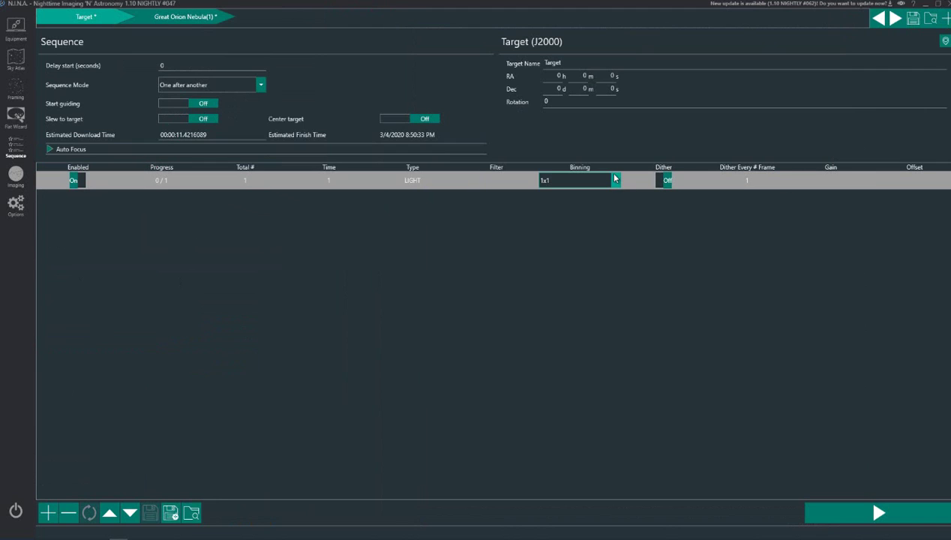
{"action": "left_click", "coordinate": [159, 21]}
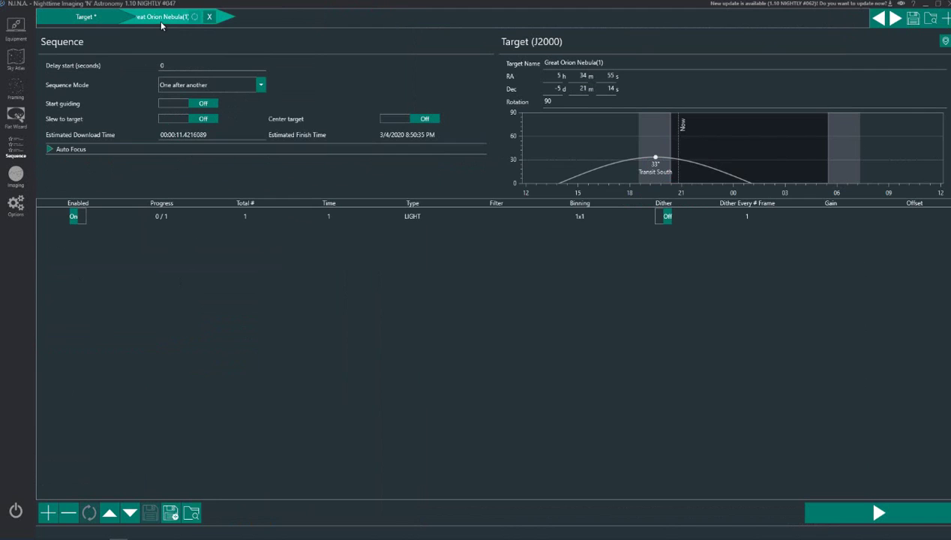
{"action": "left_click", "coordinate": [60, 18]}
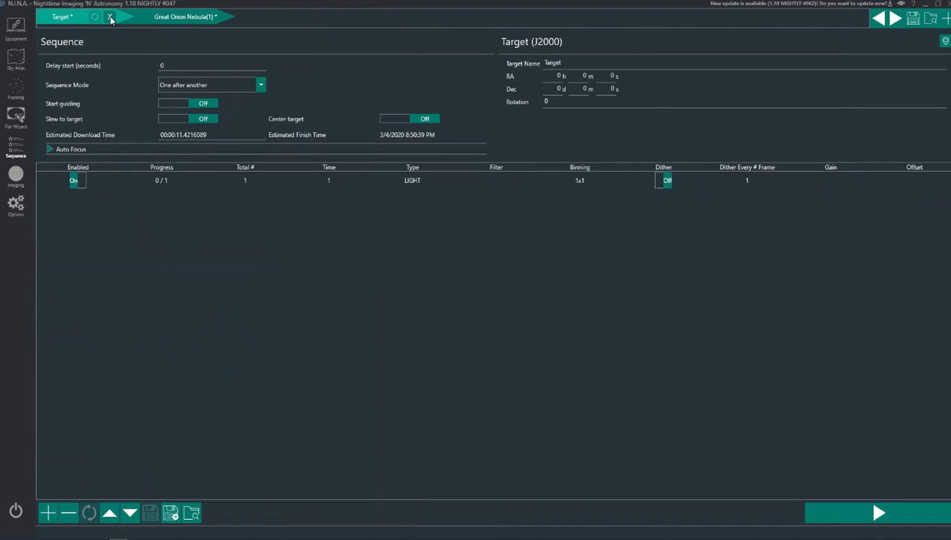
- Discard the empty Target and turn on Start guiding, Slew to target and Center target, expanding Auto Focus
{"action": "left_click", "coordinate": [110, 18]}
{"action": "left_click", "coordinate": [519, 218]}
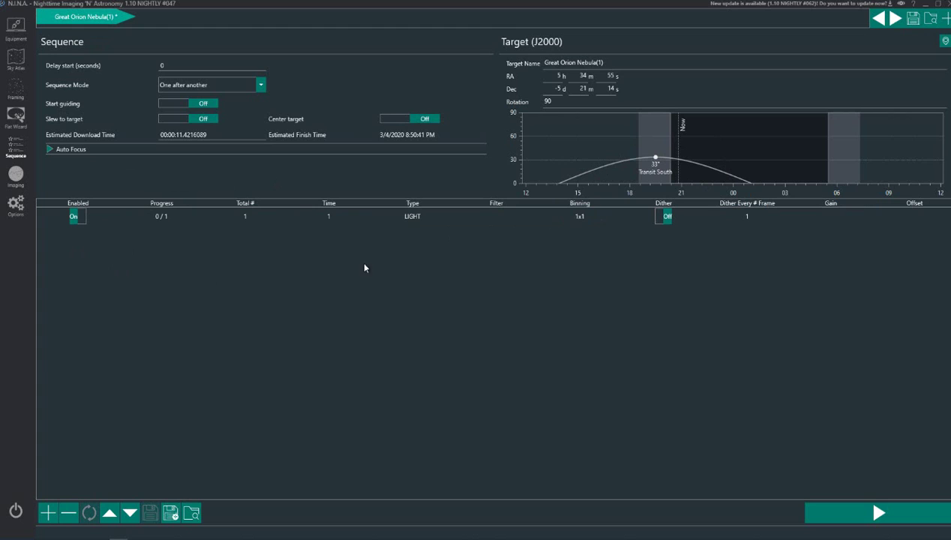
{"action": "left_click", "coordinate": [166, 106]}
{"action": "left_click", "coordinate": [168, 119]}
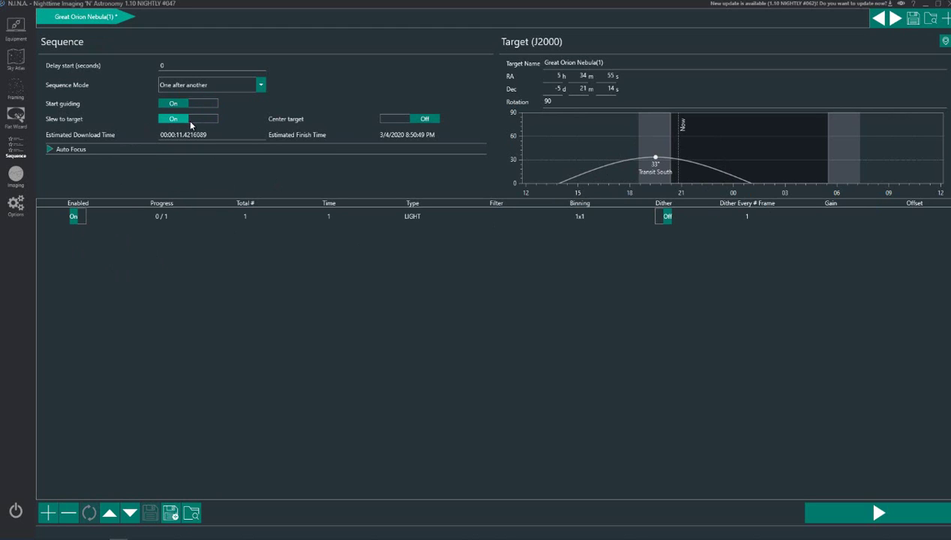
{"action": "left_click", "coordinate": [384, 121]}
{"action": "left_click", "coordinate": [51, 150]}
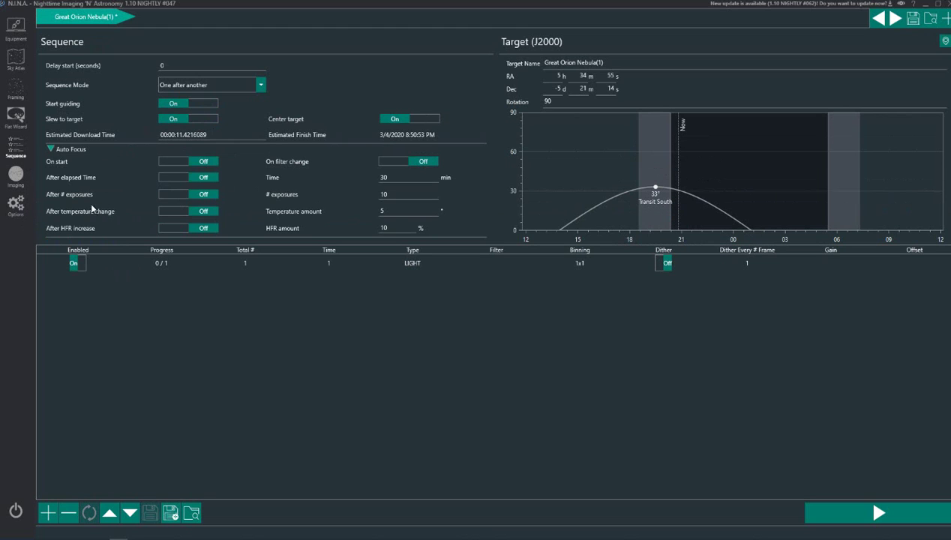
- Enable autofocus on start and set the light row to 30 exposures of 60 s
{"action": "left_click", "coordinate": [165, 165]}
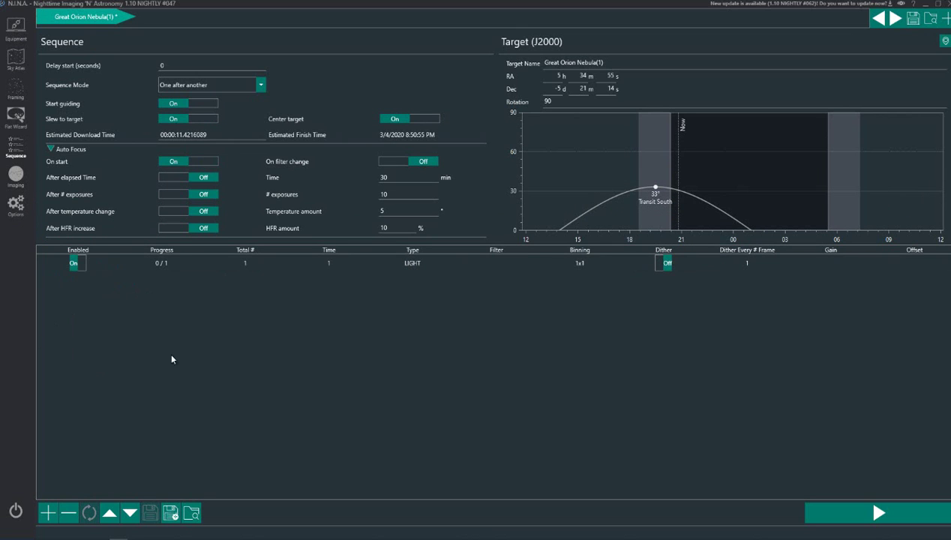
{"action": "left_click", "coordinate": [251, 262]}
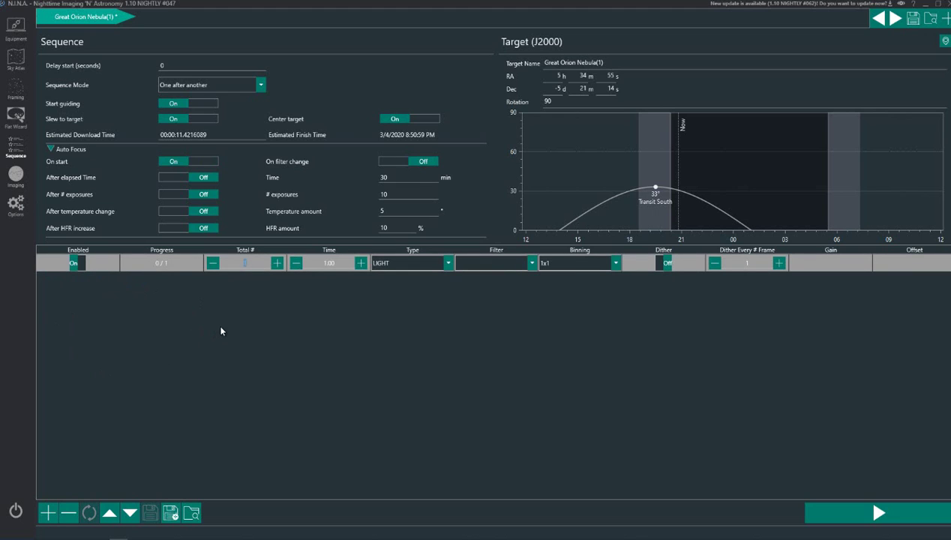
{"action": "type", "text": "30"}
{"action": "key", "text": "Tab"}
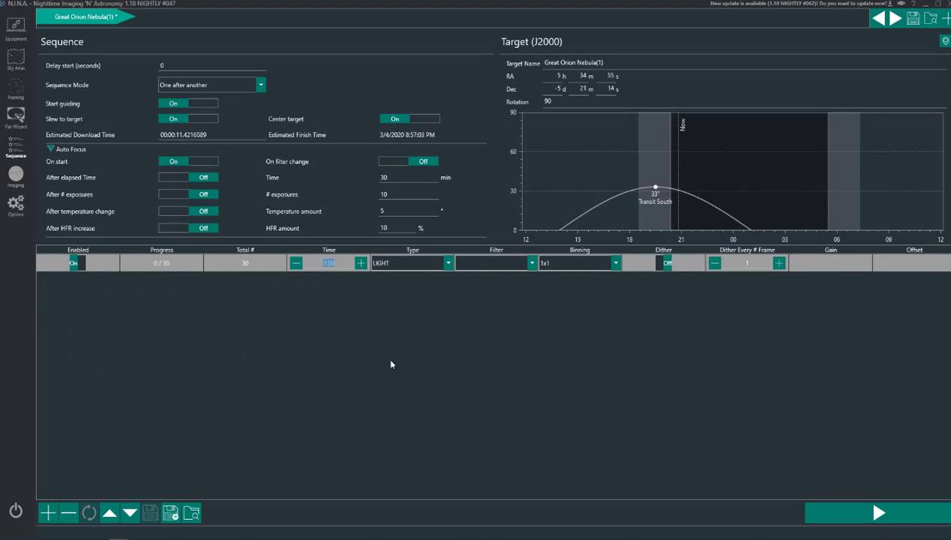
{"action": "type", "text": "60"}
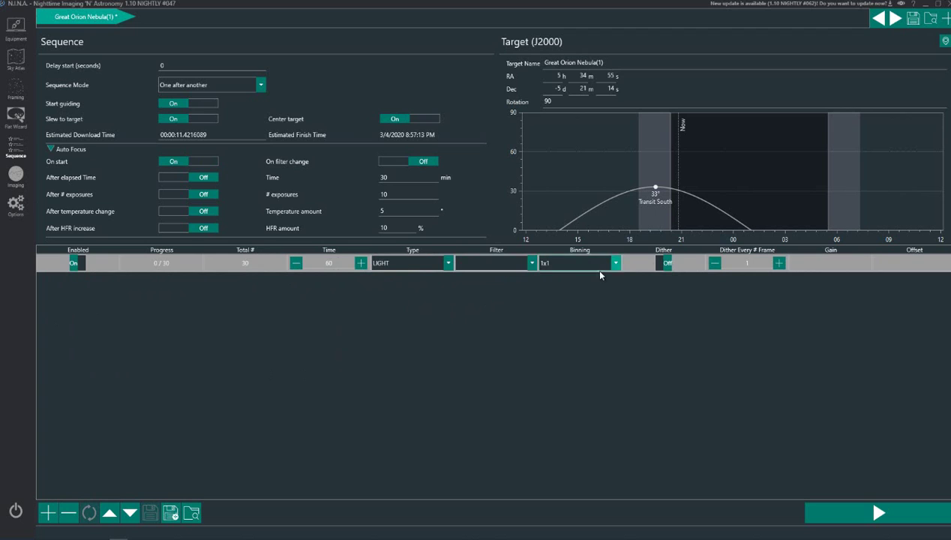
- Turn on dithering every 3 frames and set gain 10 and offset 70
{"action": "left_click", "coordinate": [660, 264]}
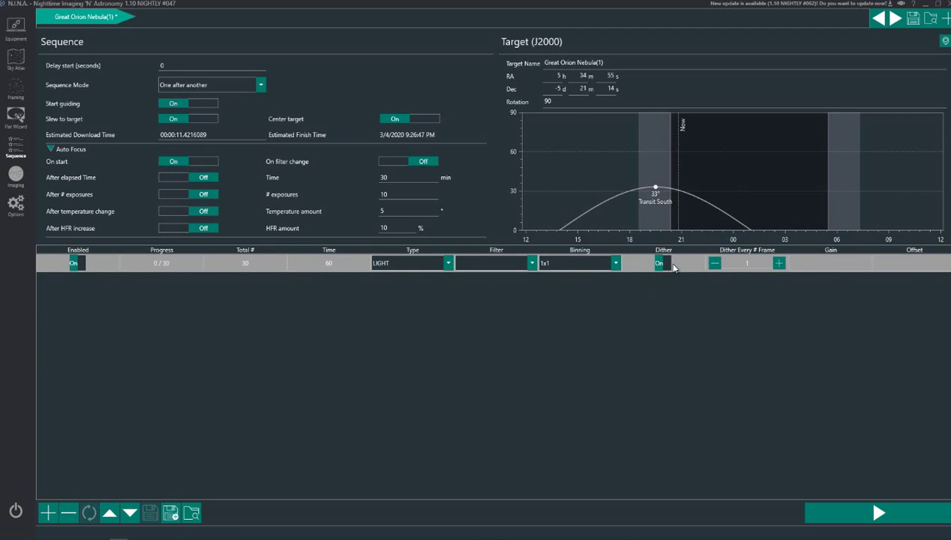
{"action": "left_click", "coordinate": [780, 264]}
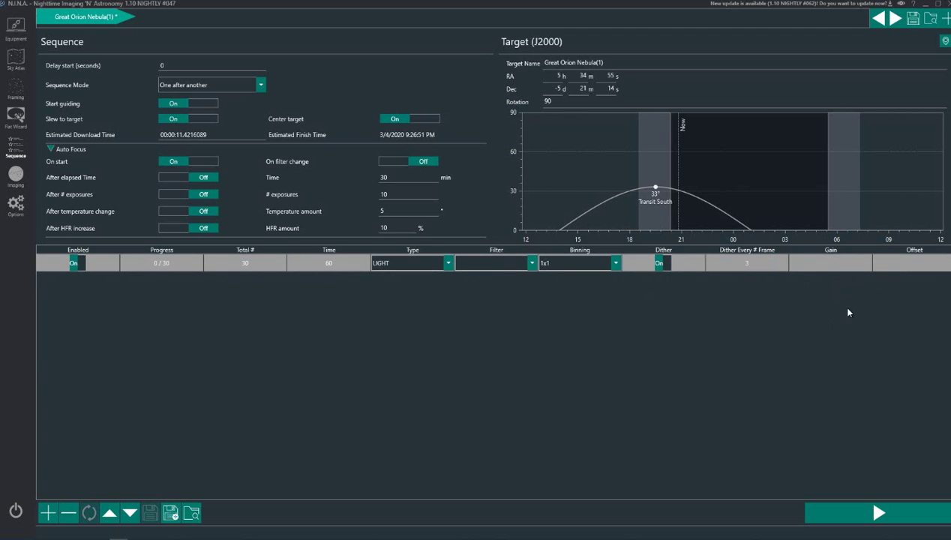
{"action": "left_click", "coordinate": [845, 267]}
{"action": "type", "text": "10"}
{"action": "key", "text": "Tab"}
{"action": "type", "text": "70"}
- Replace the framing target name with m31, pick Andromeda Nebula, and load its sky survey image
{"action": "left_click", "coordinate": [16, 91]}
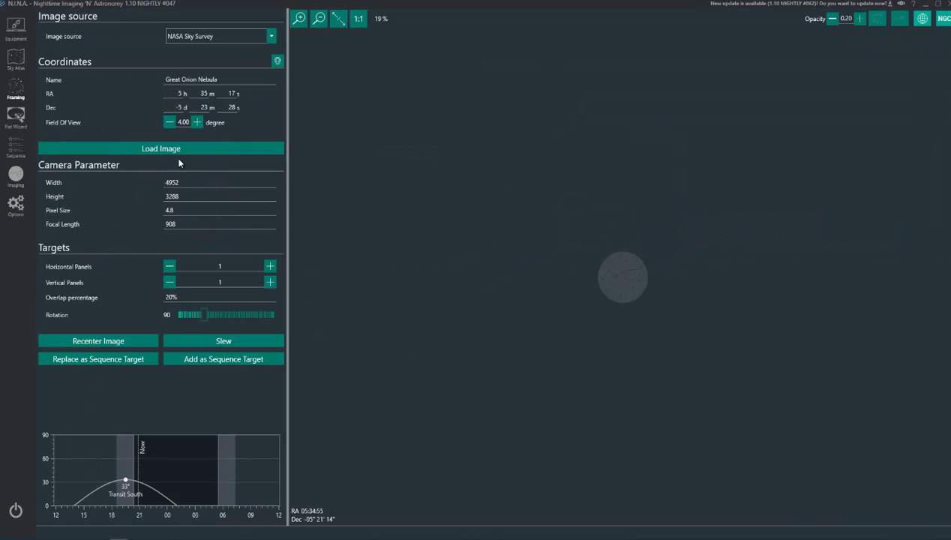
{"action": "left_click_drag", "start_coordinate": [219, 79], "coordinate": [144, 86]}
{"action": "type", "text": "m31"}
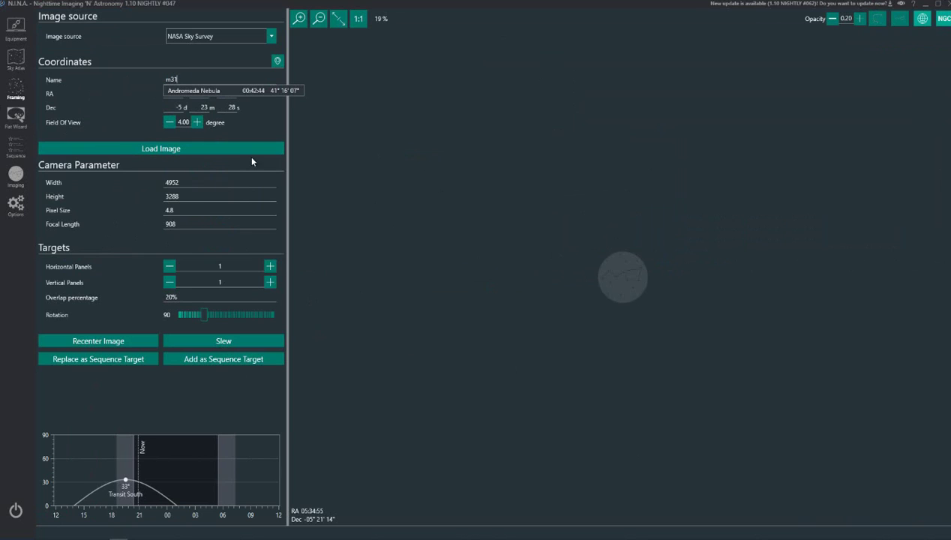
{"action": "left_click", "coordinate": [219, 90]}
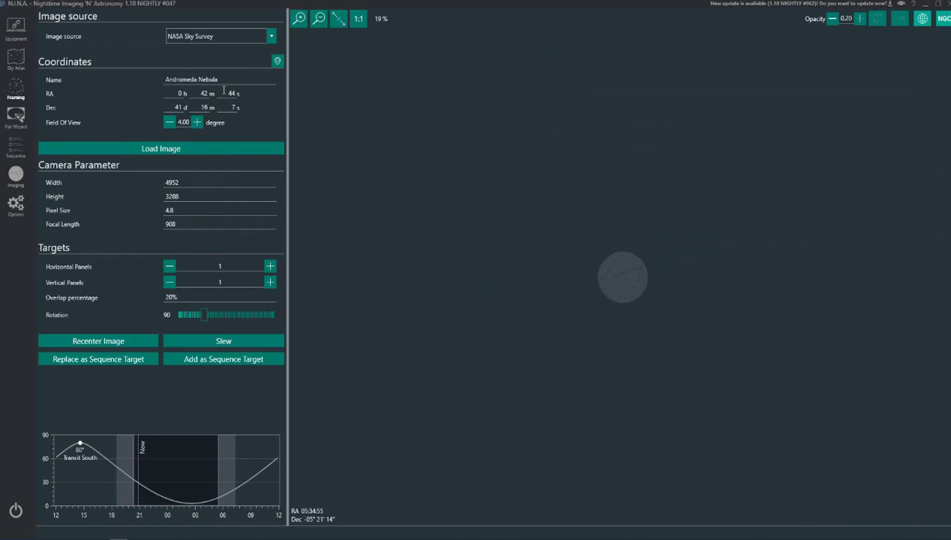
{"action": "left_click", "coordinate": [195, 150]}
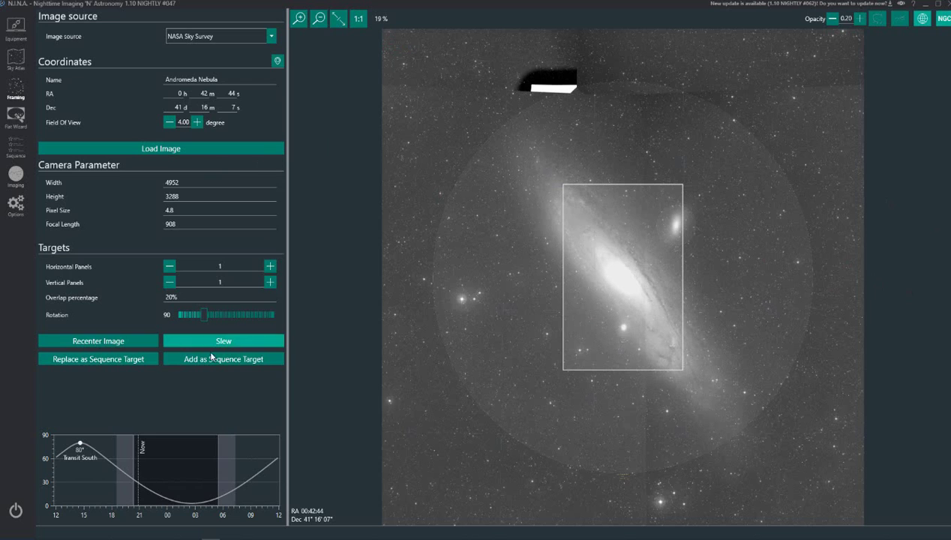
- Set rotation to 0°, make a 2×3 mosaic, and add the six panels as sequence targets
{"action": "left_click_drag", "start_coordinate": [202, 320], "coordinate": [177, 323]}
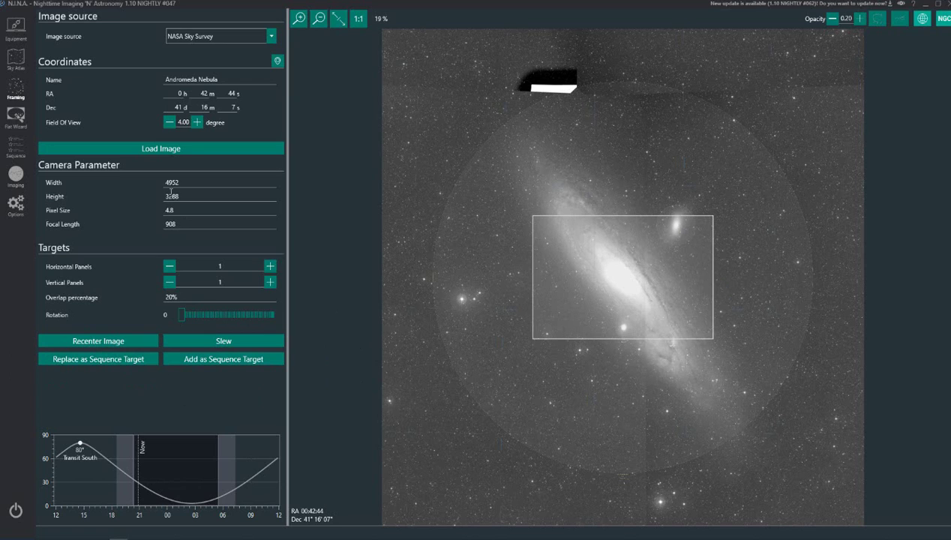
{"action": "left_click", "coordinate": [270, 266]}
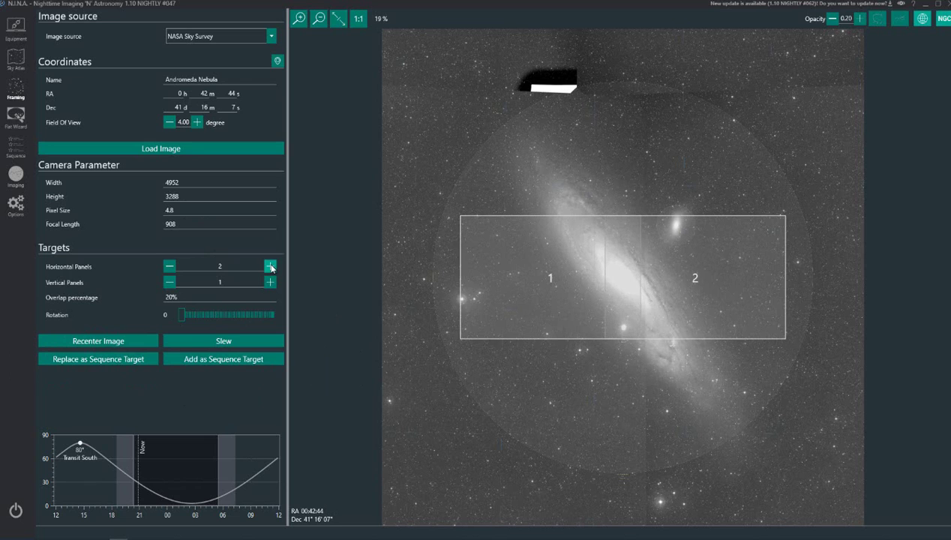
{"action": "left_click", "coordinate": [270, 282]}
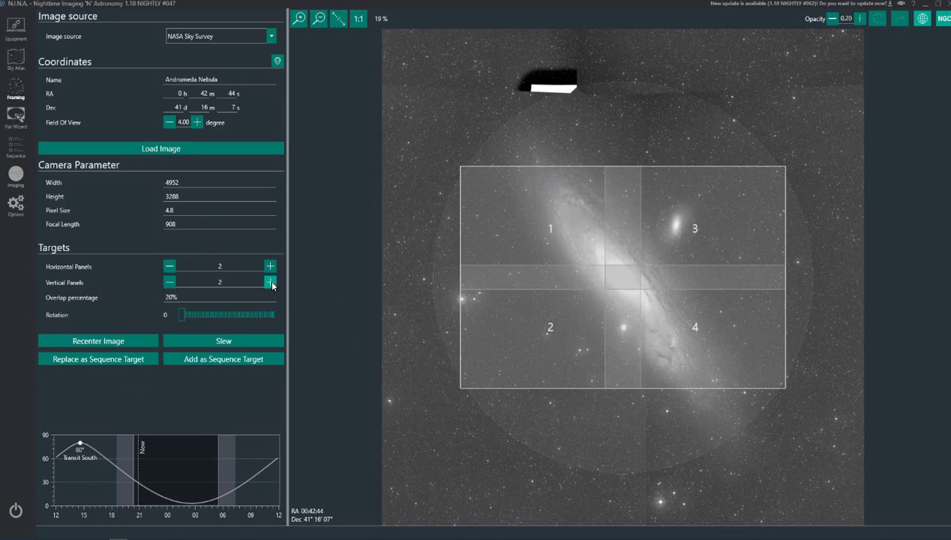
{"action": "left_click", "coordinate": [270, 282]}
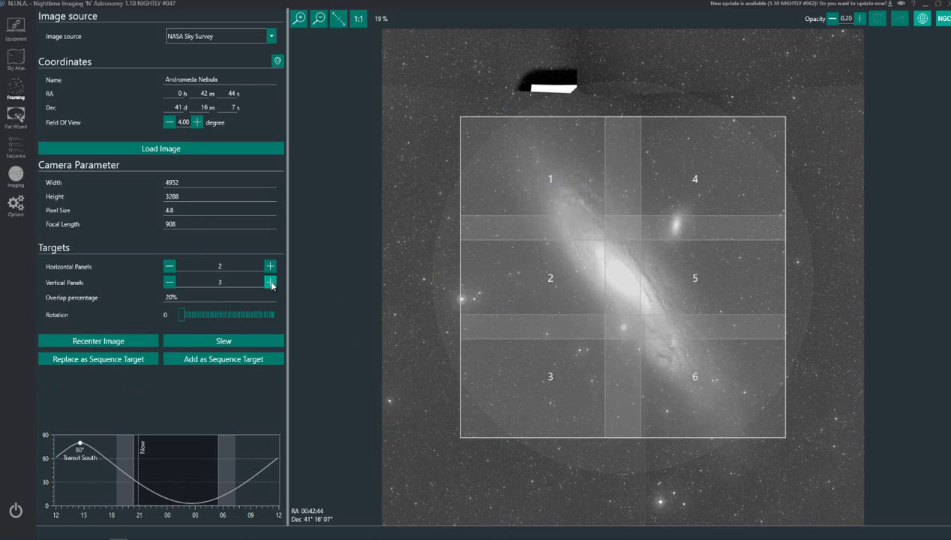
{"action": "left_click", "coordinate": [220, 362]}
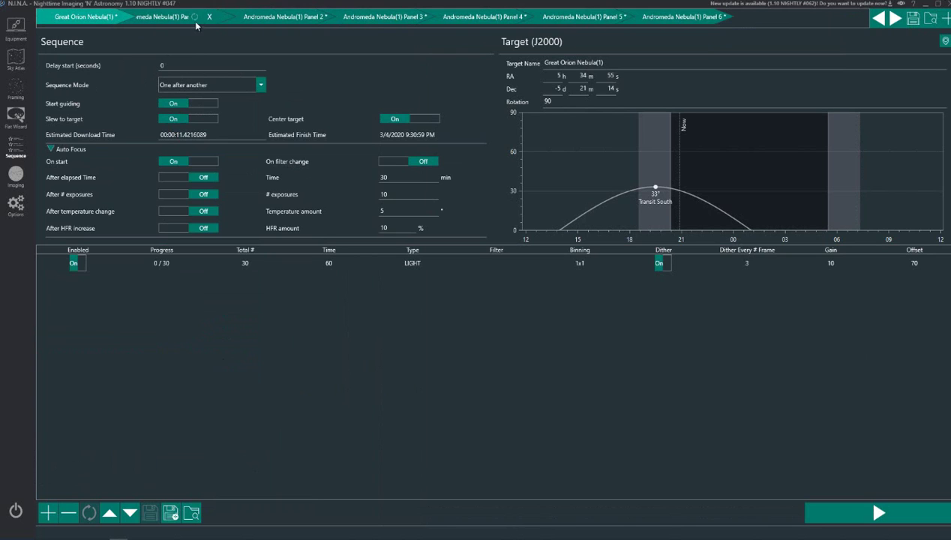
- Review the Andromeda Panel 1–3 and Orion sequences, then open the Save target set dialog
{"action": "left_click_drag", "start_coordinate": [408, 24], "coordinate": [173, 16]}
{"action": "left_click", "coordinate": [173, 17]}
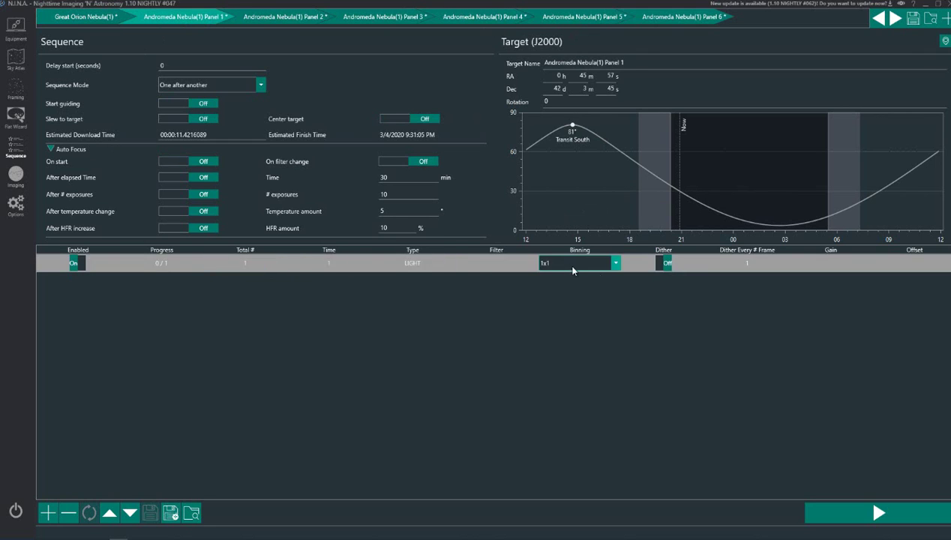
{"action": "left_click", "coordinate": [274, 19]}
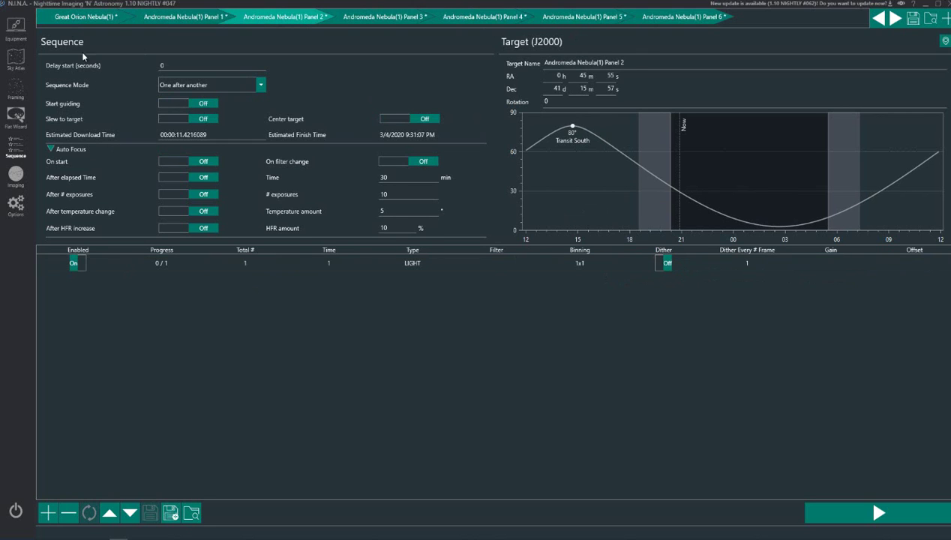
{"action": "left_click", "coordinate": [63, 18]}
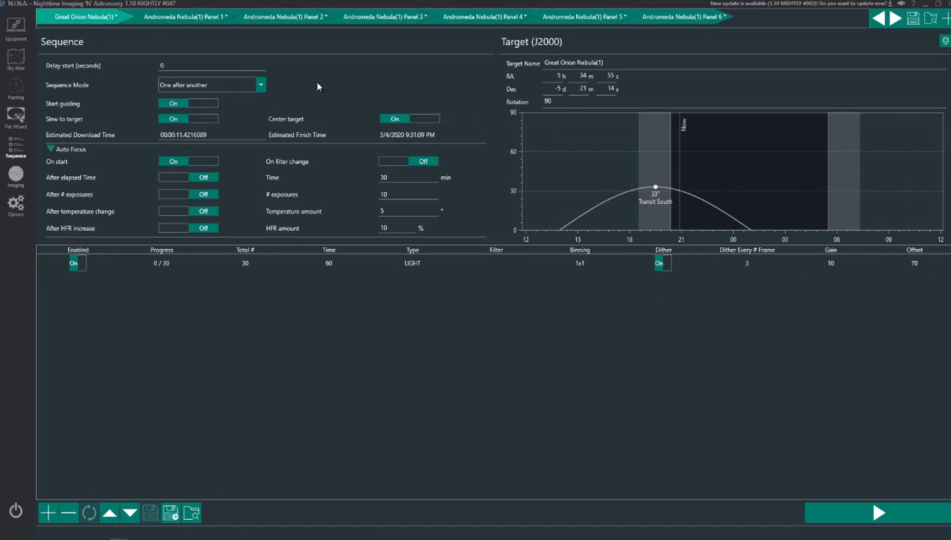
{"action": "left_click", "coordinate": [177, 18]}
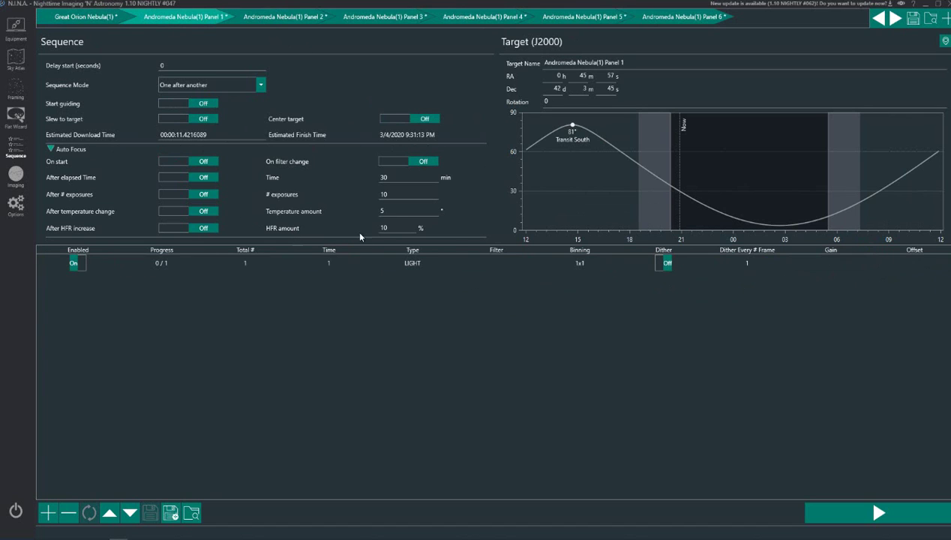
{"action": "left_click", "coordinate": [290, 18]}
{"action": "left_click", "coordinate": [387, 18]}
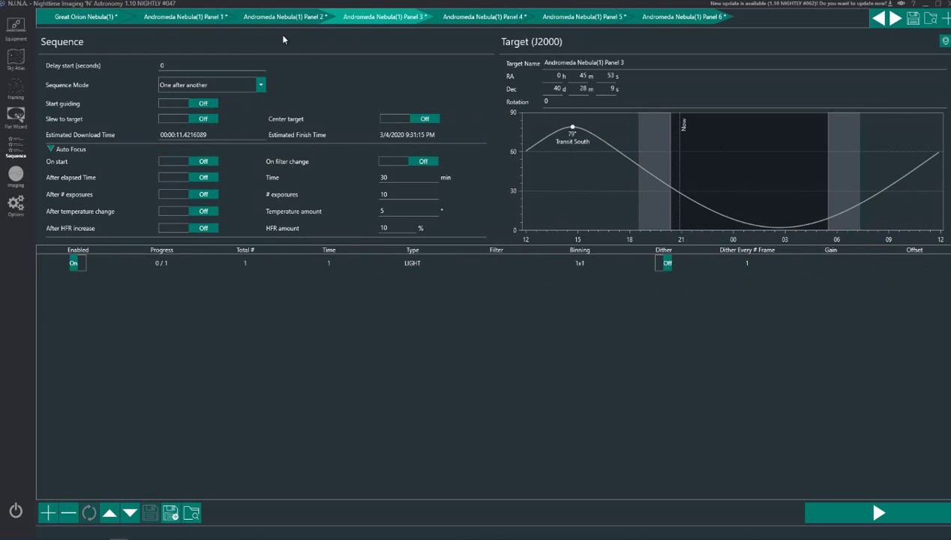
{"action": "left_click", "coordinate": [190, 17]}
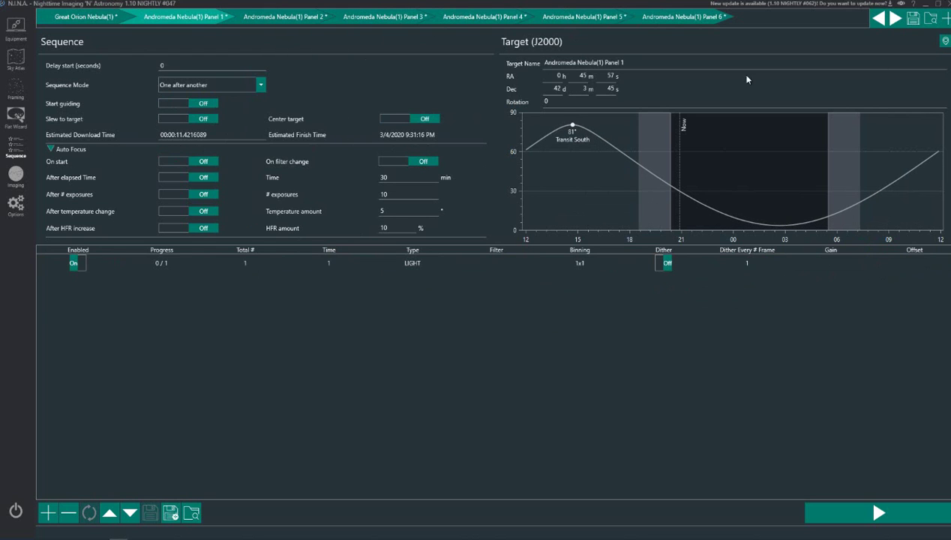
{"action": "left_click", "coordinate": [913, 20]}
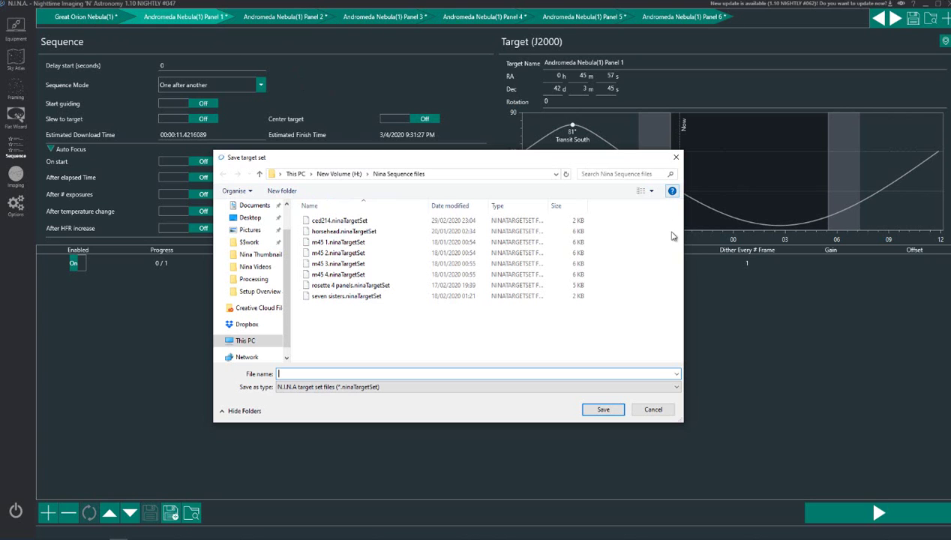
- Cancel the save dialog and discard the Great Orion Nebula target without saving
{"action": "left_click", "coordinate": [659, 413]}
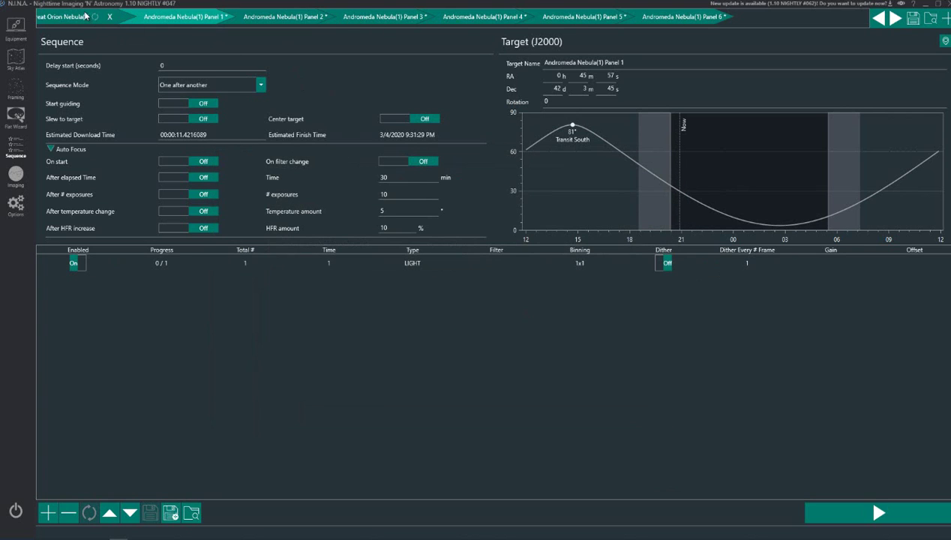
{"action": "left_click", "coordinate": [104, 18]}
{"action": "left_click", "coordinate": [112, 17]}
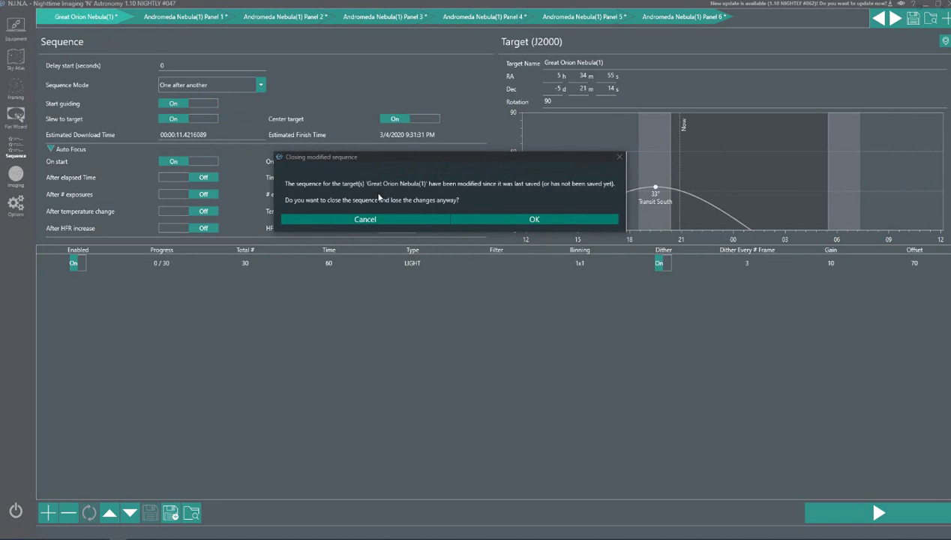
{"action": "left_click", "coordinate": [529, 220]}
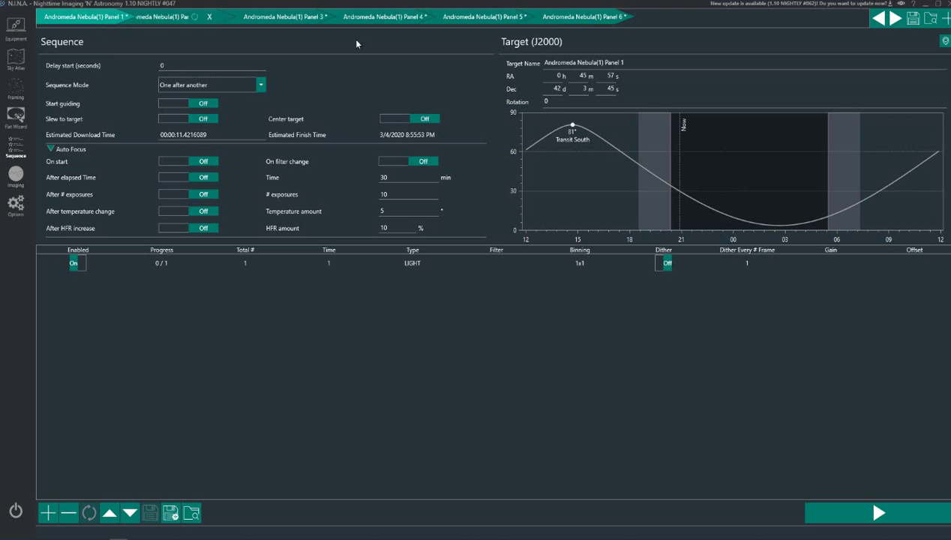
- Save the six Andromeda panels as target set m31 in the Nina Sequence files folder
{"action": "left_click", "coordinate": [912, 18]}
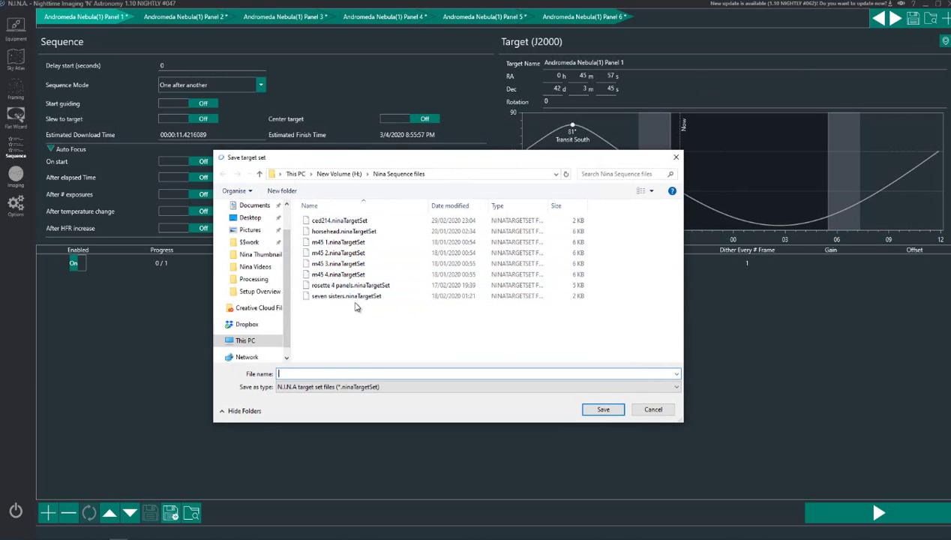
{"action": "left_click", "coordinate": [422, 373]}
{"action": "type", "text": "m31"}
{"action": "left_click", "coordinate": [603, 409]}
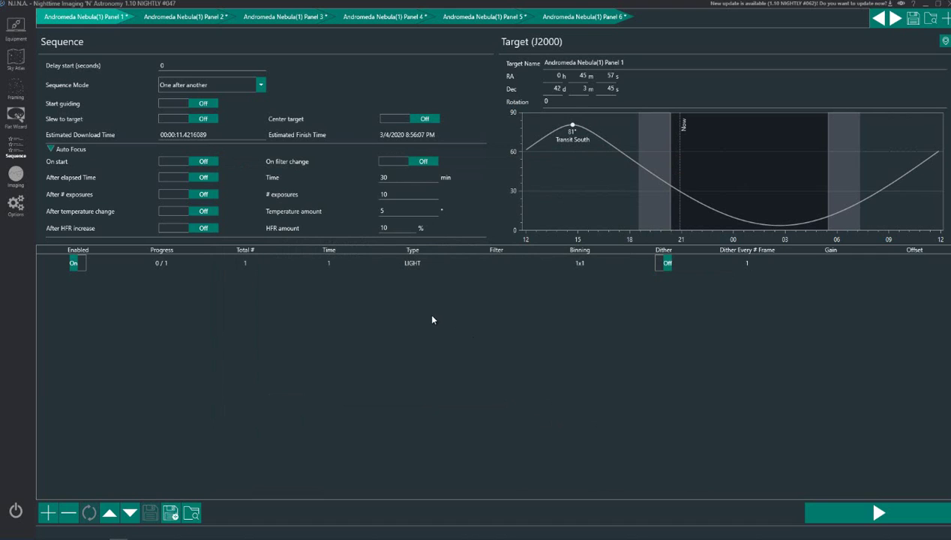
- Load the ced214.ninaTargetSet file, bringing in the Sh 2-171 sequence of 50 × 300 s lights
{"action": "left_click", "coordinate": [930, 24]}
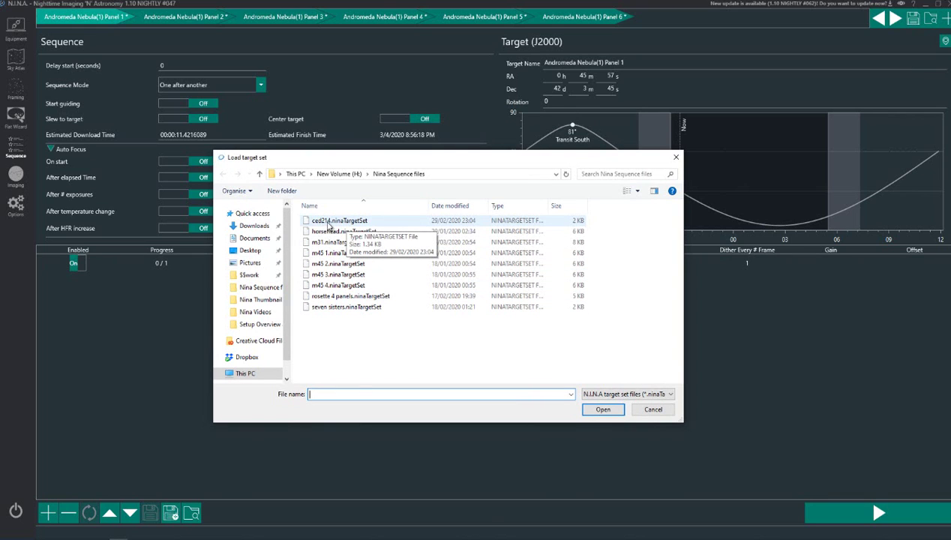
{"action": "double_click", "coordinate": [327, 226]}
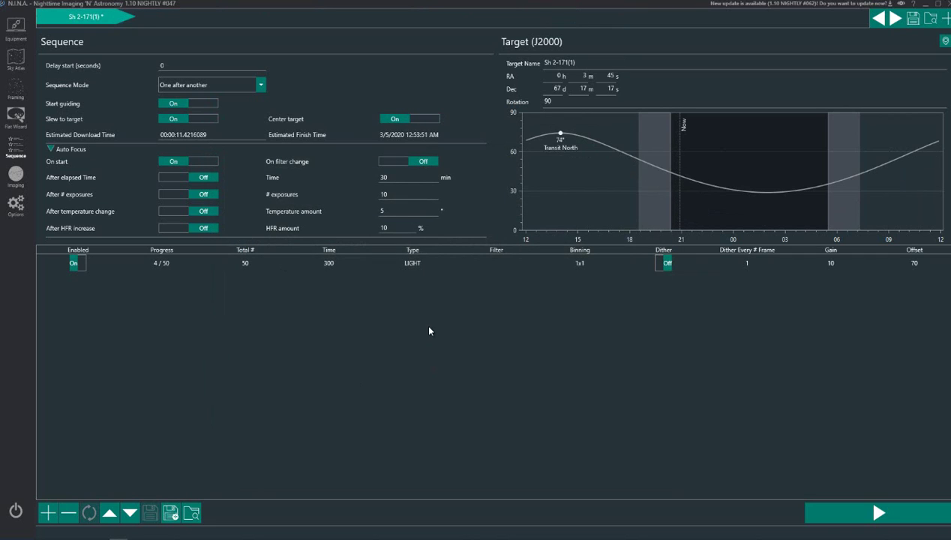